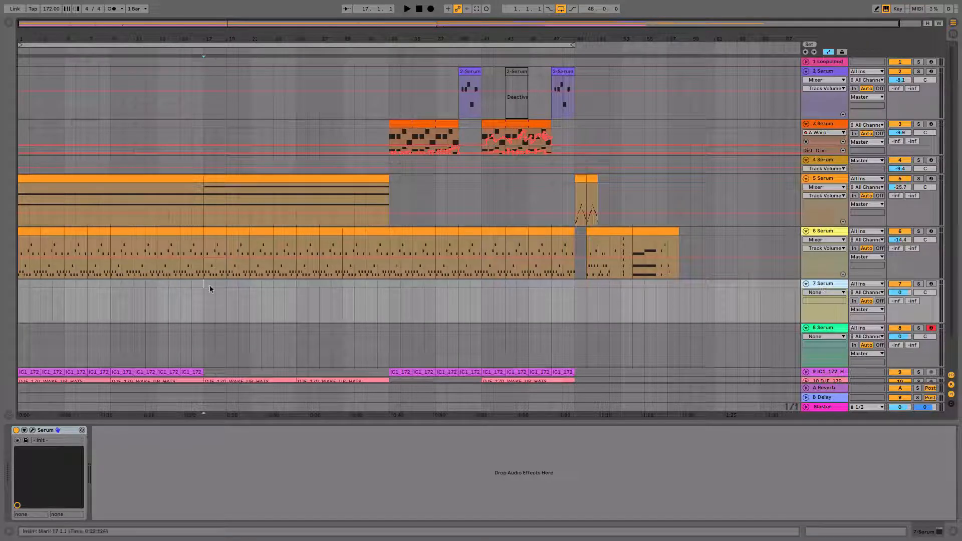
# Open the Serum instrument on track 7 and load the Analog wavetable Basic Shapes into oscillator A.
pyautogui.click(32, 430)
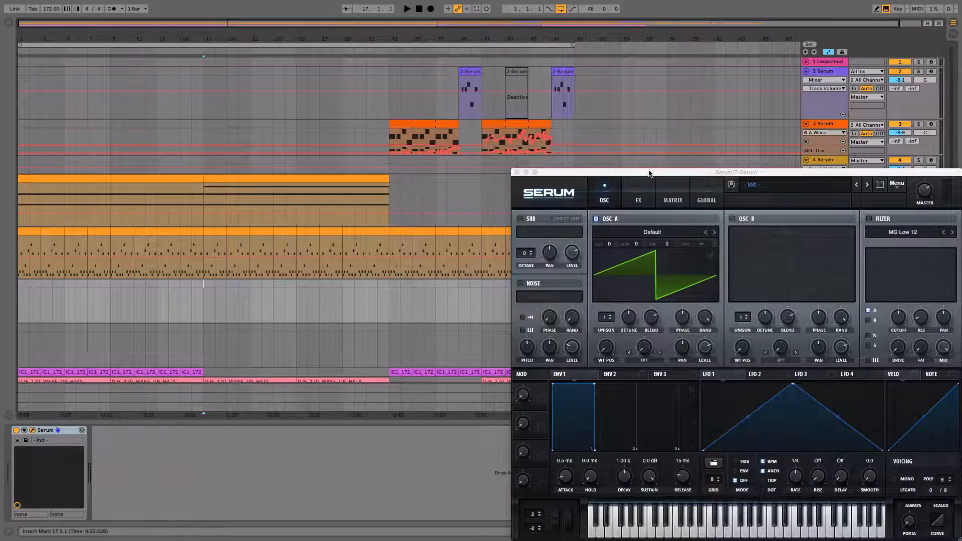
pyautogui.moveTo(648, 173); pyautogui.dragTo(413, 44)
pyautogui.click(416, 104)
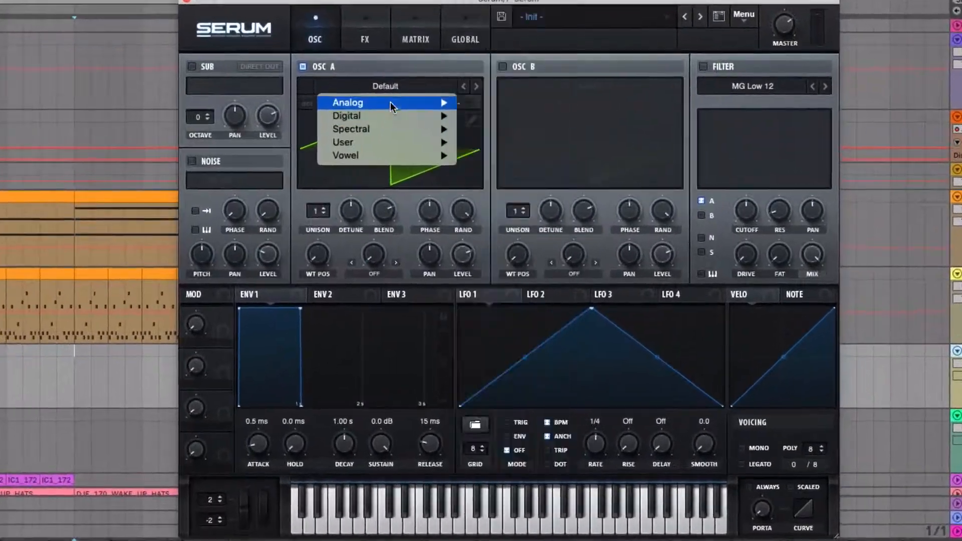
pyautogui.moveTo(399, 111)
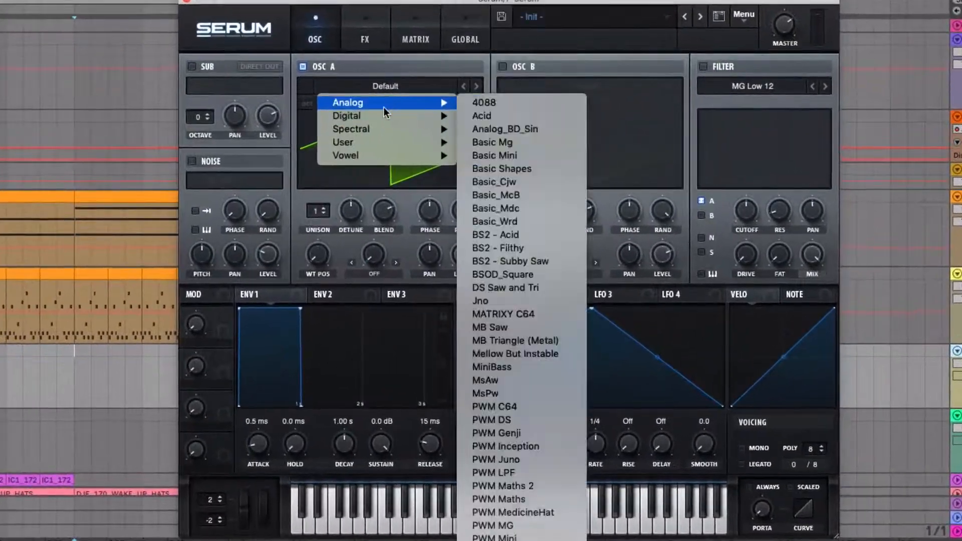
pyautogui.click(503, 169)
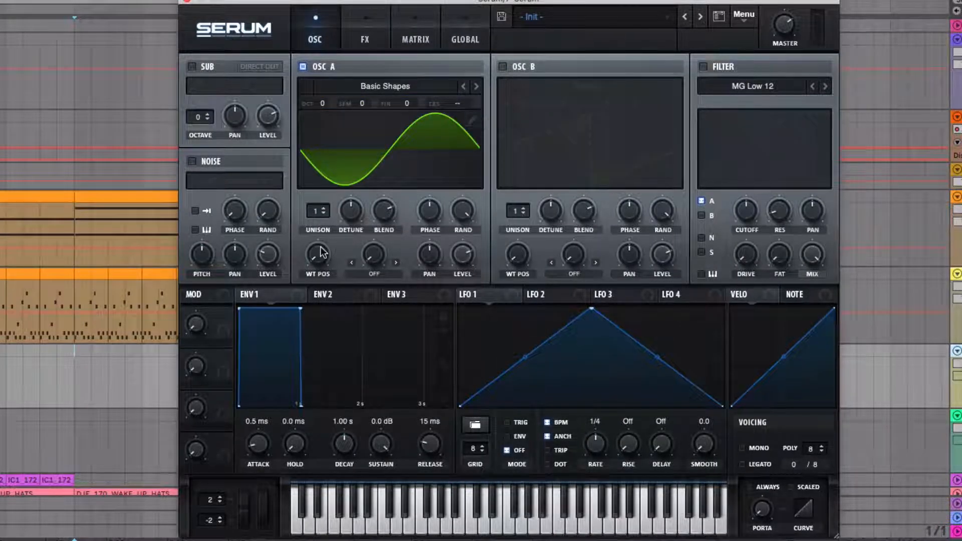
# Assign Envelope 2 to oscillator A's coarse pitch with 0% sustain and about 2.06 s decay, and raise its modulation amount.
pyautogui.click(329, 297)
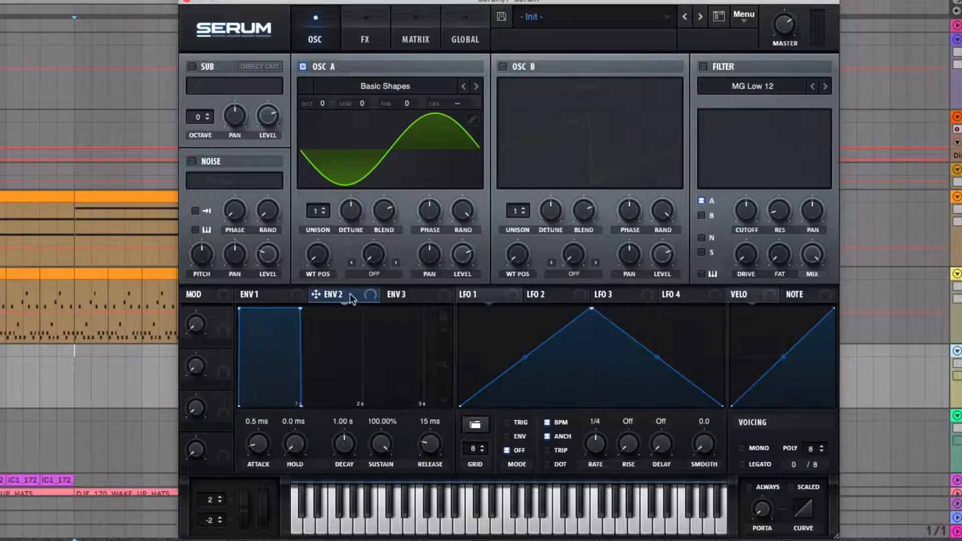
pyautogui.moveTo(316, 294); pyautogui.dragTo(460, 103)
pyautogui.moveTo(300, 307); pyautogui.dragTo(301, 369)
pyautogui.click(417, 39)
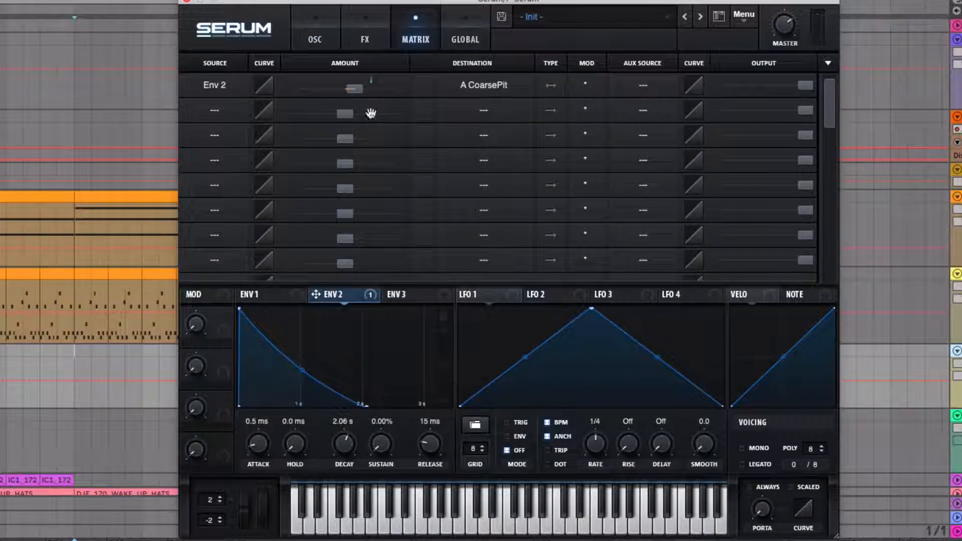
pyautogui.moveTo(372, 96); pyautogui.dragTo(391, 92)
pyautogui.click(309, 35)
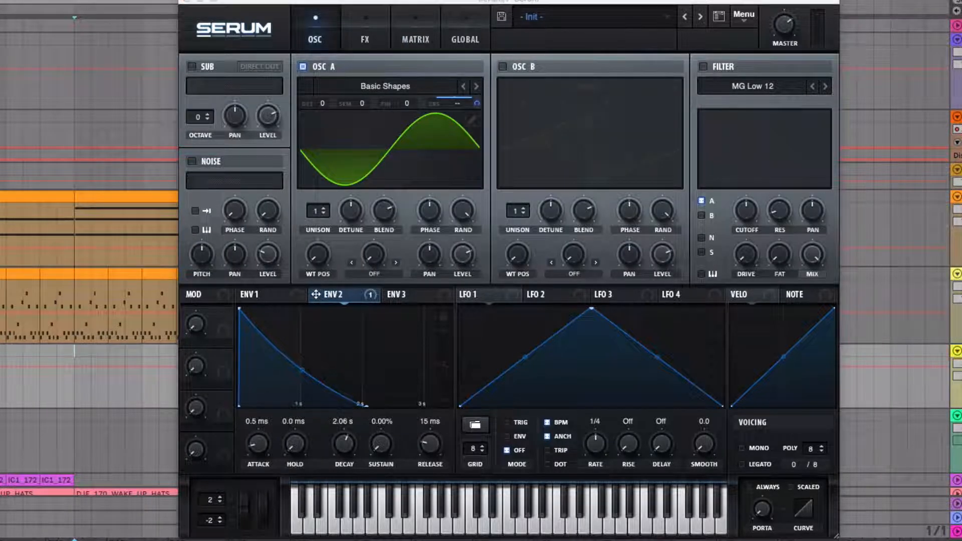
# Bend Envelope 2's decay curve into a steeper drop and audition the sound with test notes.
pyautogui.press('a')
pyautogui.moveTo(302, 370)
pyautogui.mouseDown()
pyautogui.moveTo(285, 380)
pyautogui.moveTo(299, 387)
pyautogui.mouseUp()
pyautogui.press('a')
pyautogui.press('a')
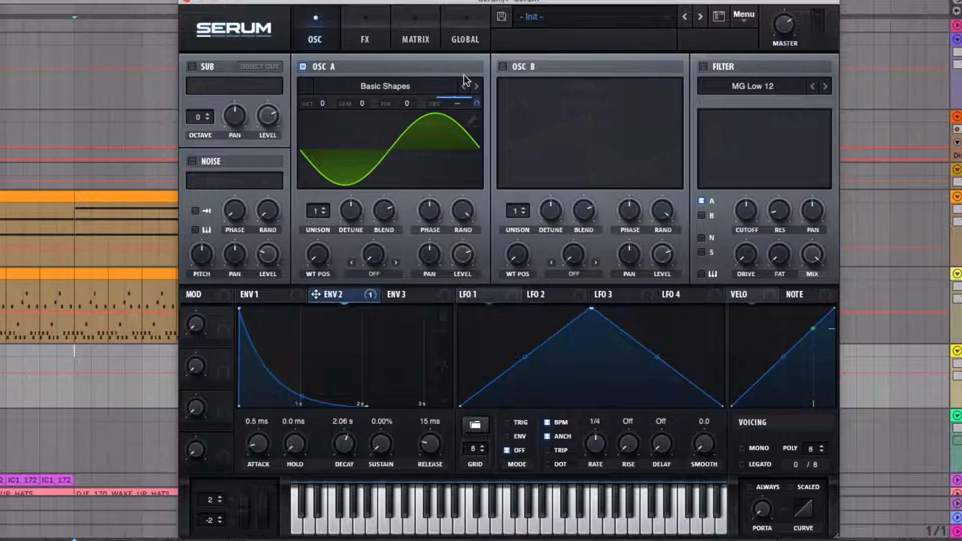
# Set the Env 2 modulation amount on oscillator A's coarse pitch to 64.
pyautogui.click(421, 39)
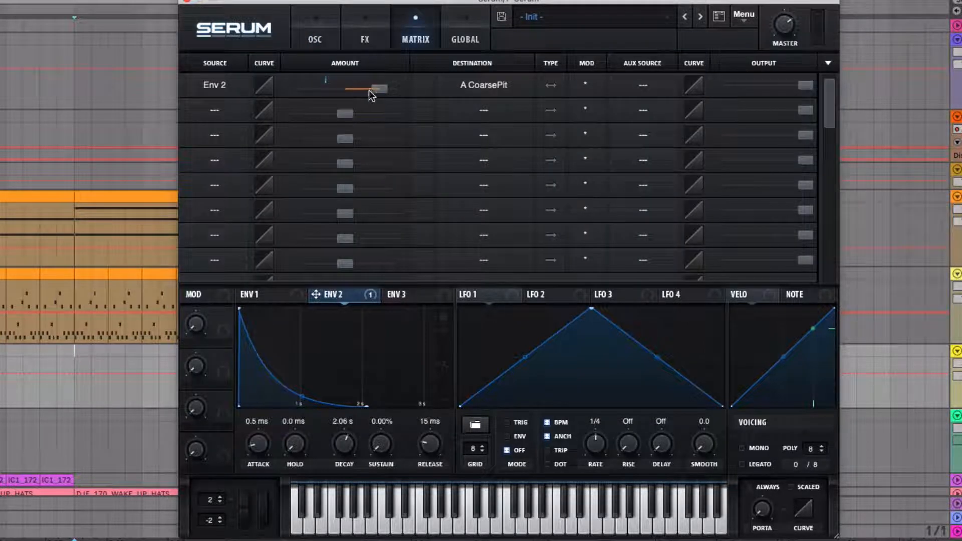
pyautogui.moveTo(369, 90)
pyautogui.mouseDown()
pyautogui.moveTo(377, 88)
pyautogui.moveTo(335, 92)
pyautogui.moveTo(385, 89)
pyautogui.moveTo(375, 92)
pyautogui.mouseUp()
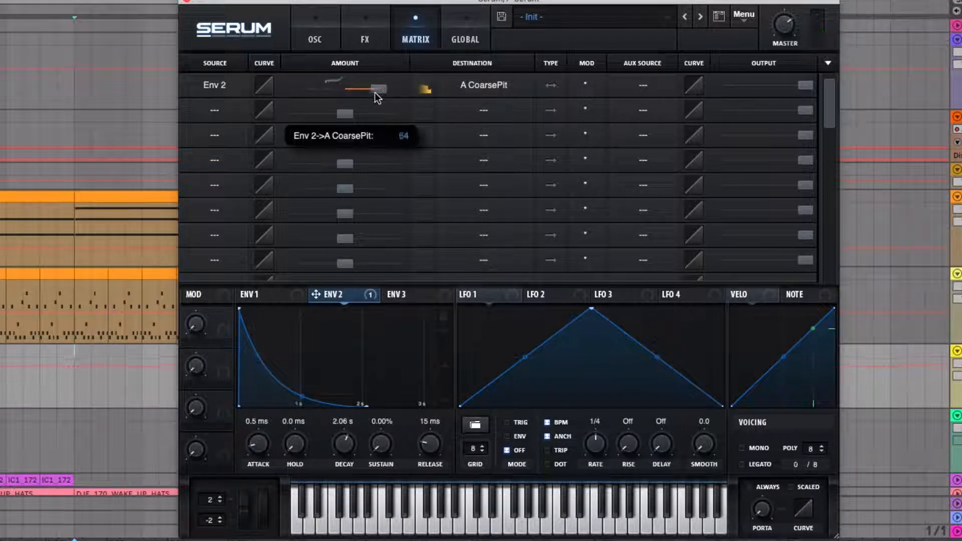
pyautogui.click(319, 37)
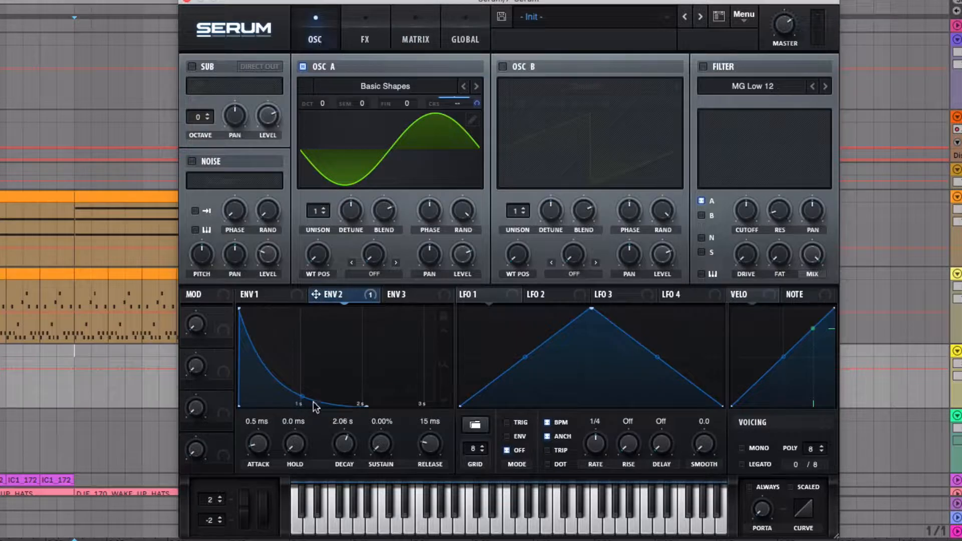
# Shorten Envelope 2's decay to 898 ms and lower its modulation amount on oscillator A's coarse pitch.
pyautogui.moveTo(363, 402)
pyautogui.mouseDown()
pyautogui.moveTo(343, 404)
pyautogui.moveTo(366, 404)
pyautogui.mouseUp()
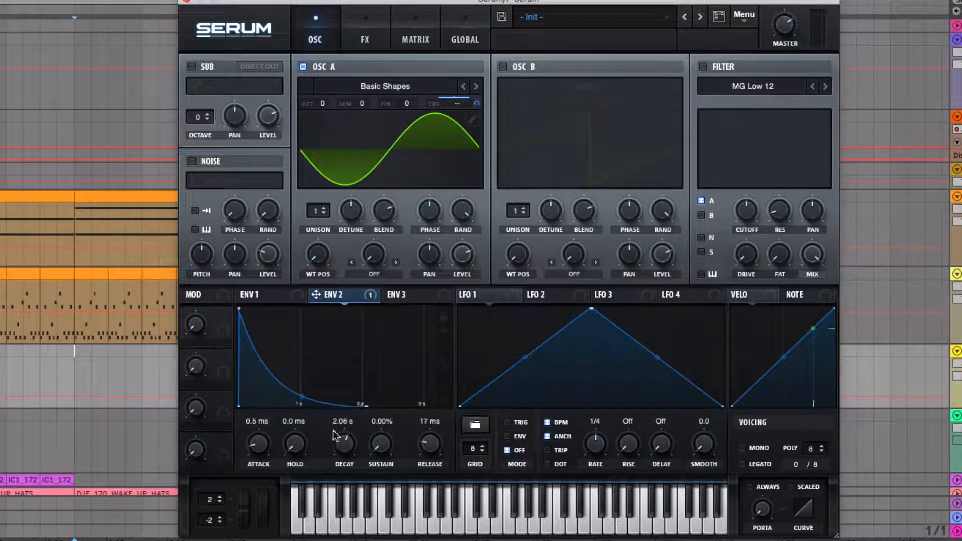
pyautogui.moveTo(345, 443); pyautogui.dragTo(345, 456)
pyautogui.click(398, 25)
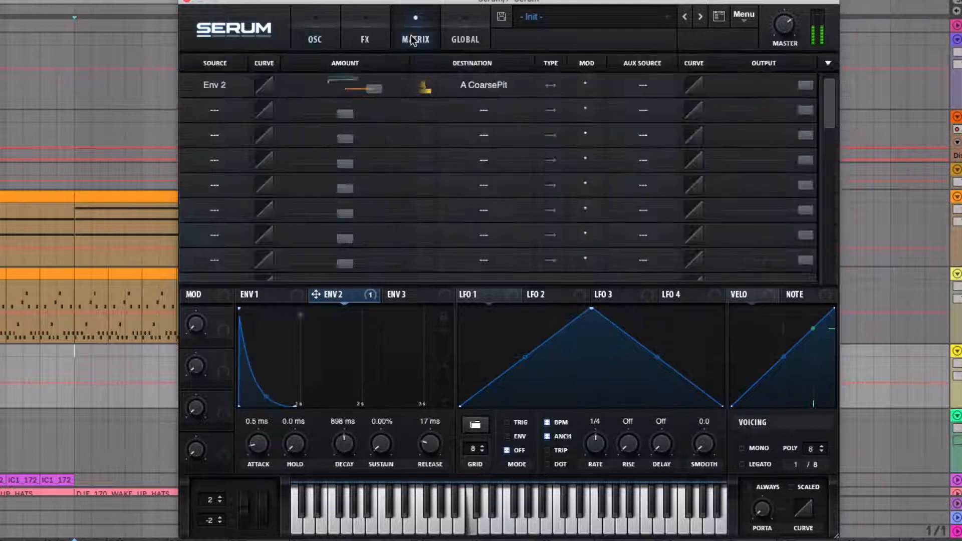
pyautogui.moveTo(368, 87)
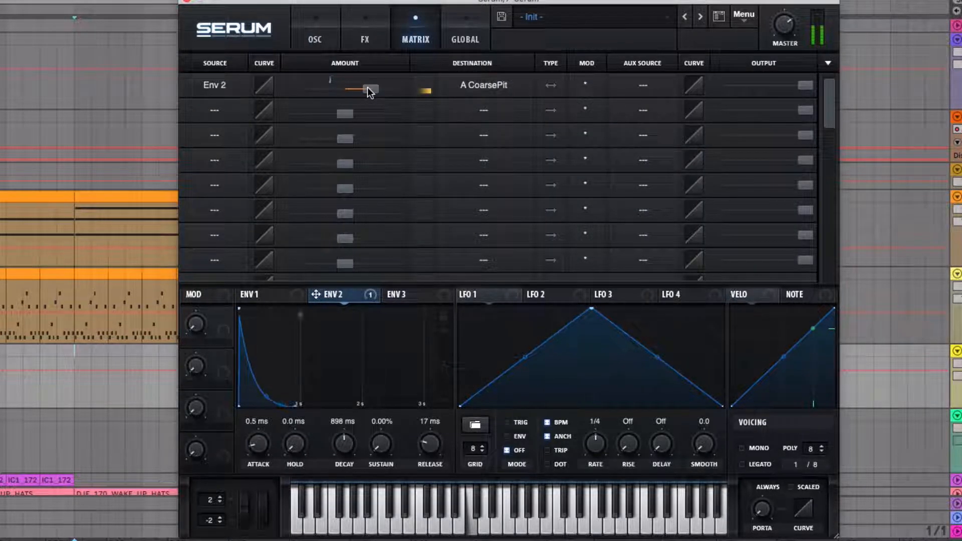
pyautogui.click(320, 44)
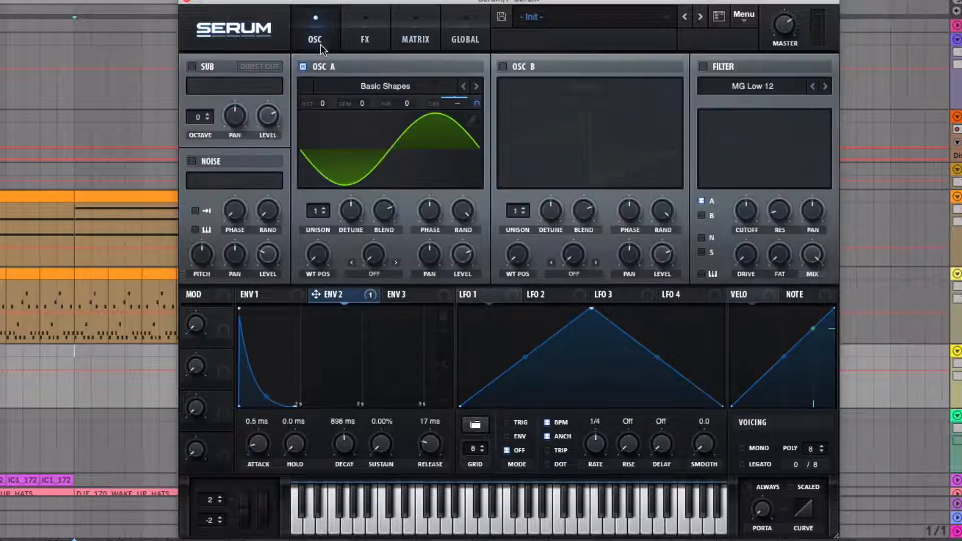
# Shape Envelope 1 with a 1.25 s decay, -14.1 dB sustain and 1.15 s release.
pyautogui.click(261, 294)
pyautogui.moveTo(428, 446)
pyautogui.mouseDown()
pyautogui.moveTo(437, 411)
pyautogui.moveTo(435, 432)
pyautogui.mouseUp()
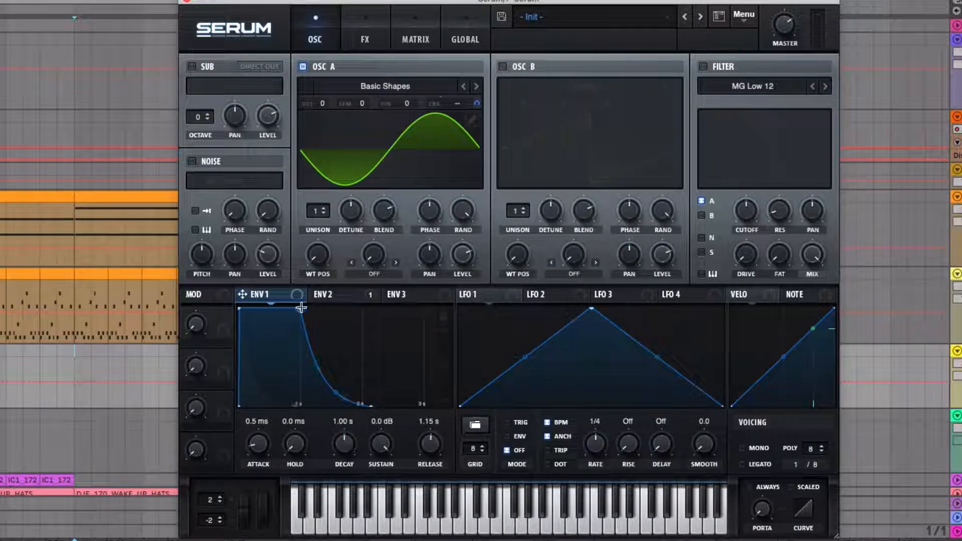
pyautogui.moveTo(300, 308); pyautogui.dragTo(299, 418)
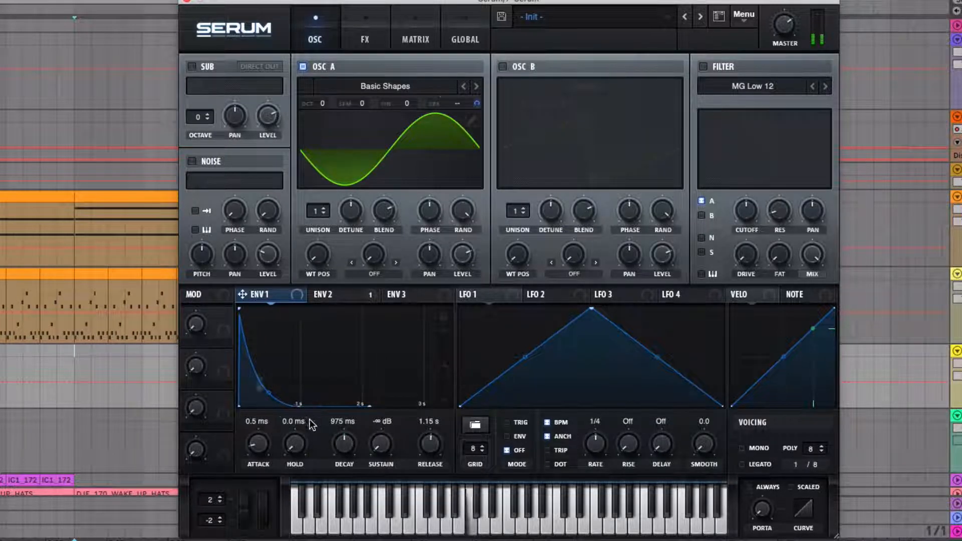
pyautogui.moveTo(352, 449); pyautogui.dragTo(372, 385)
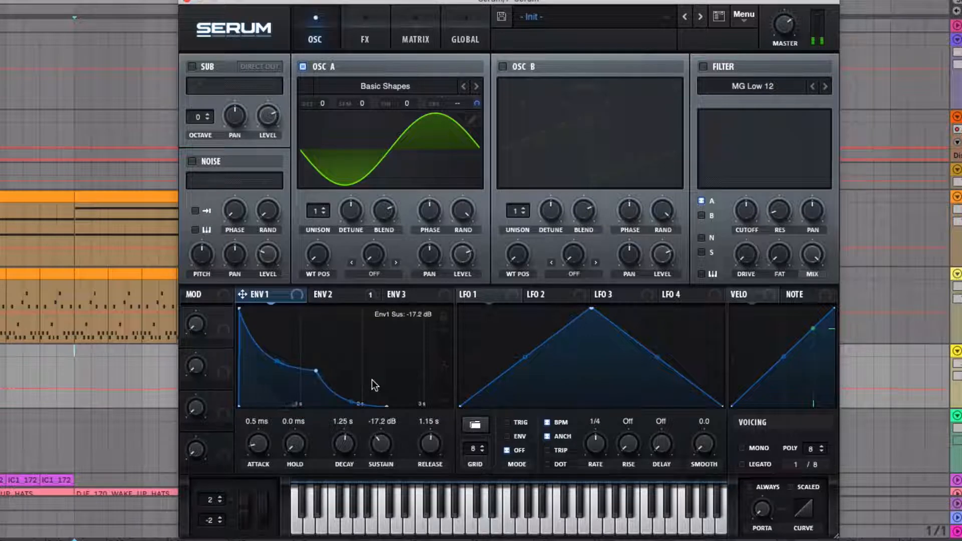
pyautogui.moveTo(379, 443)
pyautogui.mouseDown()
pyautogui.moveTo(386, 430)
pyautogui.moveTo(378, 447)
pyautogui.moveTo(383, 440)
pyautogui.mouseUp()
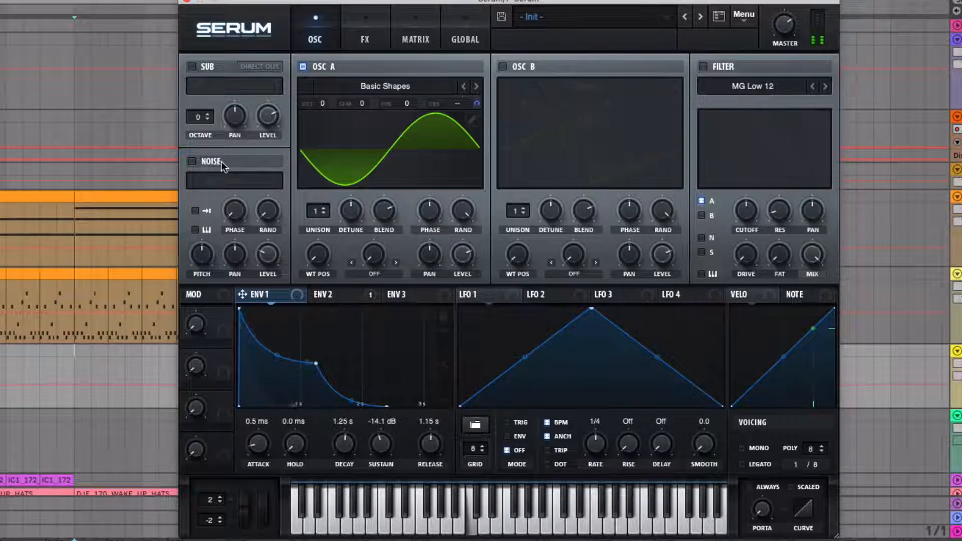
# Slightly lower the Env 2 pitch modulation amount in the modulation matrix.
pyautogui.click(415, 40)
pyautogui.moveTo(376, 92); pyautogui.dragTo(370, 93)
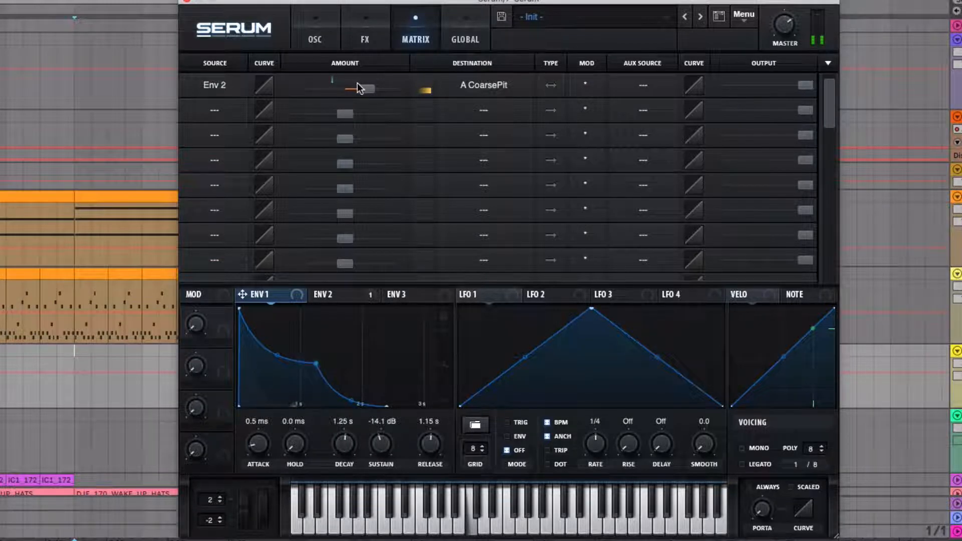
pyautogui.click(315, 41)
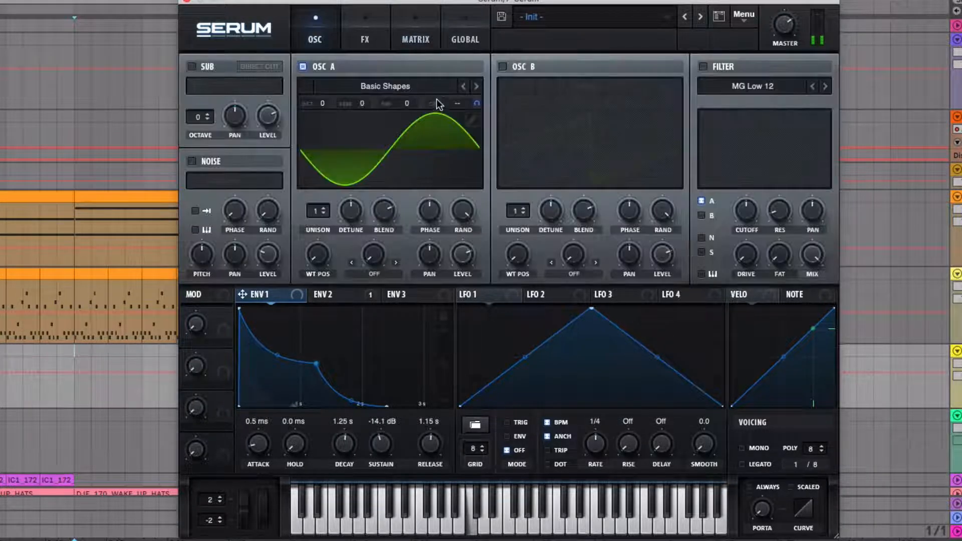
# Try a different octave for oscillator A with a stronger Env 2 pitch amount, and return the octave to 0.
pyautogui.moveTo(322, 103); pyautogui.dragTo(323, 115)
pyautogui.click(412, 35)
pyautogui.moveTo(368, 89)
pyautogui.mouseDown()
pyautogui.moveTo(395, 90)
pyautogui.moveTo(384, 90)
pyautogui.mouseUp()
pyautogui.click(320, 36)
pyautogui.moveTo(320, 97); pyautogui.dragTo(325, 94)
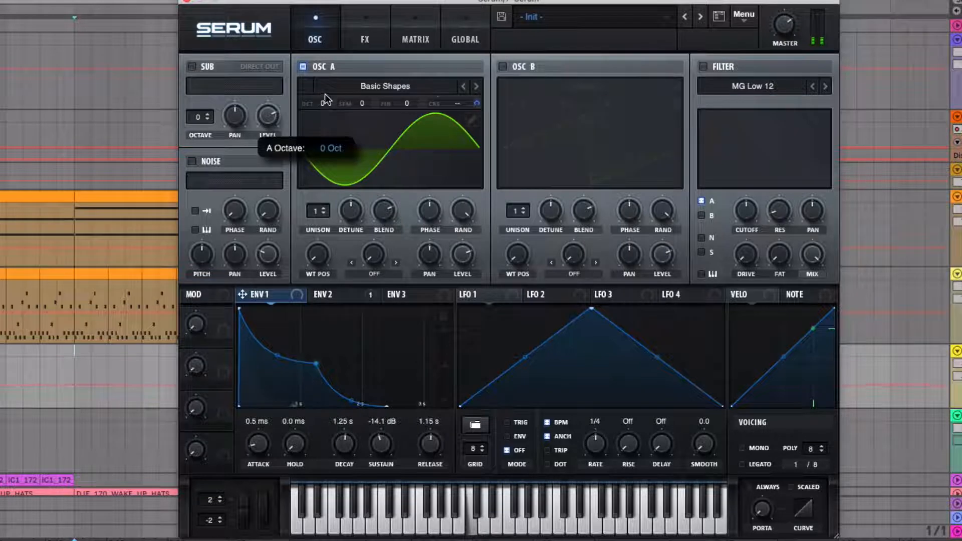
# Reduce the Env 2 modulation amount on oscillator A's coarse pitch.
pyautogui.click(393, 40)
pyautogui.moveTo(375, 86); pyautogui.dragTo(368, 88)
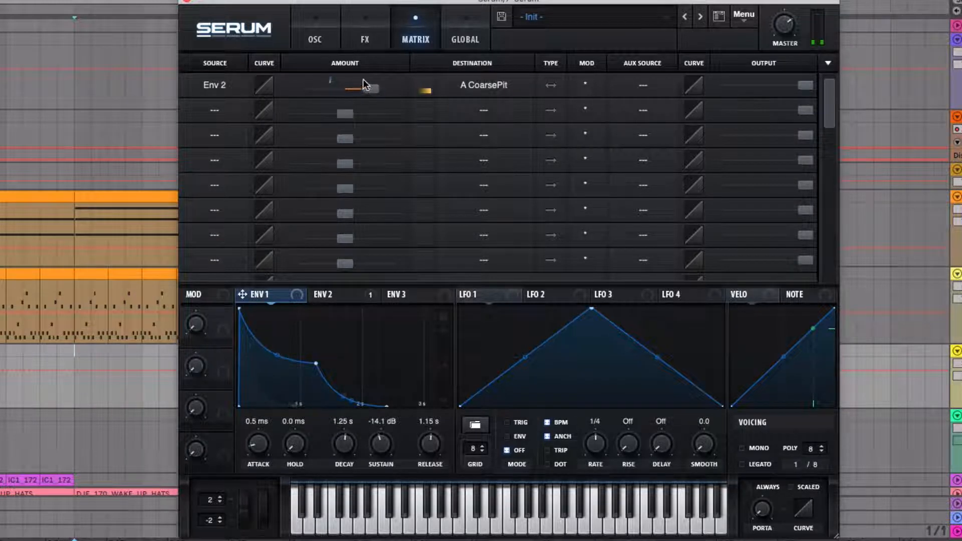
pyautogui.click(329, 43)
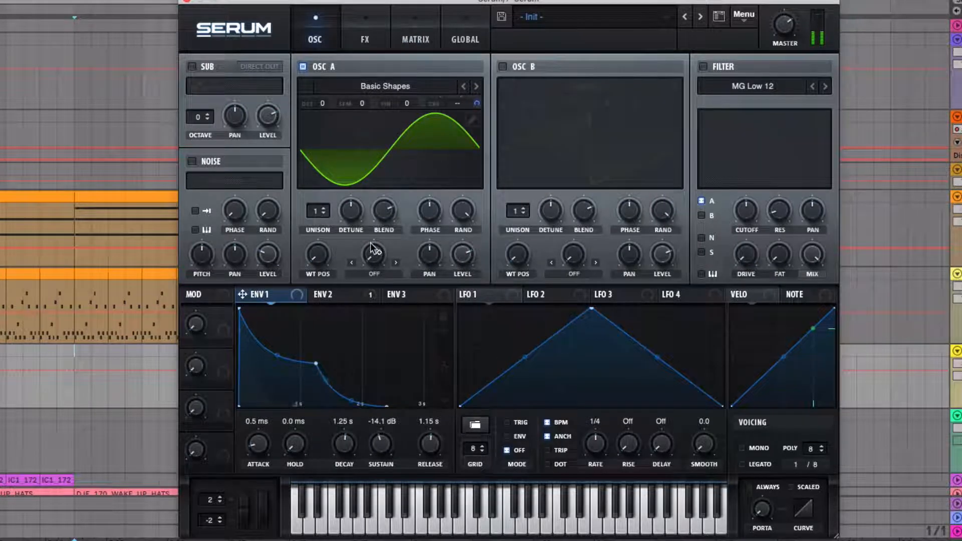
# Compare long and short release times on Envelope 2 and set the release to 1.01 s.
pyautogui.click(325, 297)
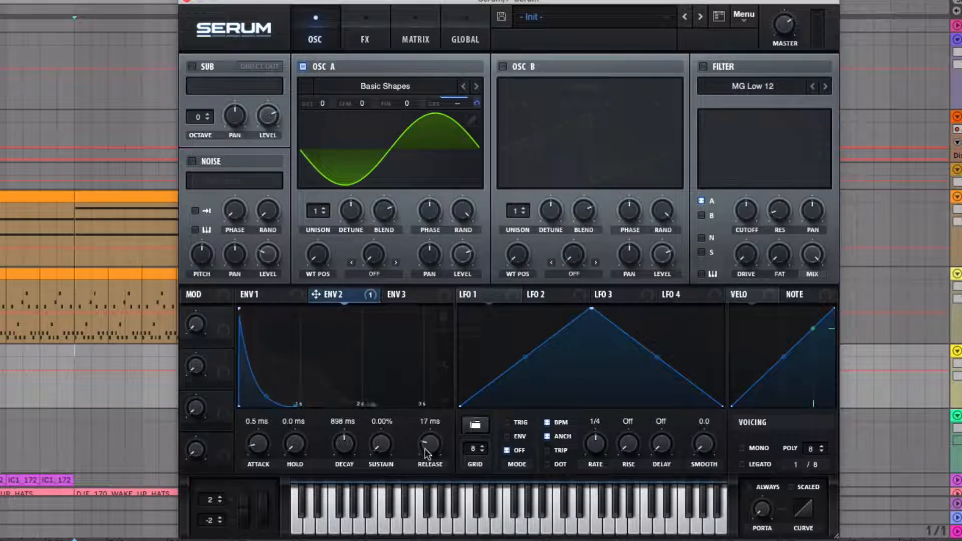
pyautogui.moveTo(429, 447)
pyautogui.moveTo(429, 447); pyautogui.dragTo(430, 414)
pyautogui.moveTo(431, 443); pyautogui.dragTo(431, 445)
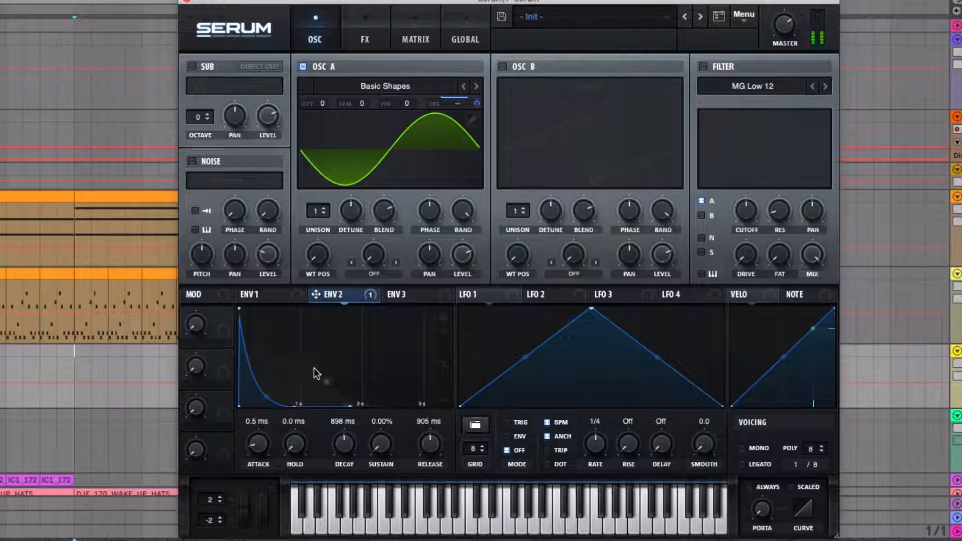
pyautogui.moveTo(432, 443); pyautogui.dragTo(435, 483)
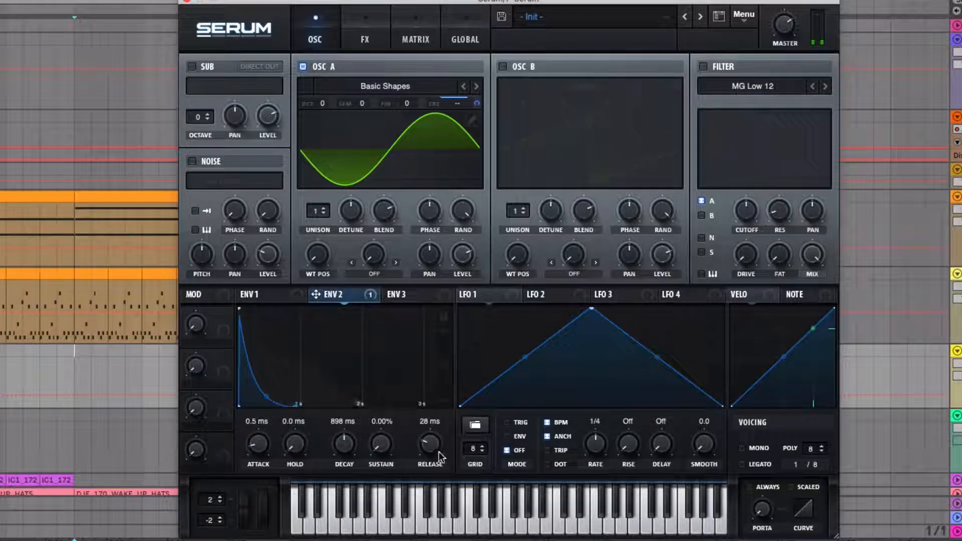
pyautogui.moveTo(440, 457)
pyautogui.mouseDown()
pyautogui.moveTo(421, 407)
pyautogui.moveTo(450, 460)
pyautogui.moveTo(435, 444)
pyautogui.mouseUp()
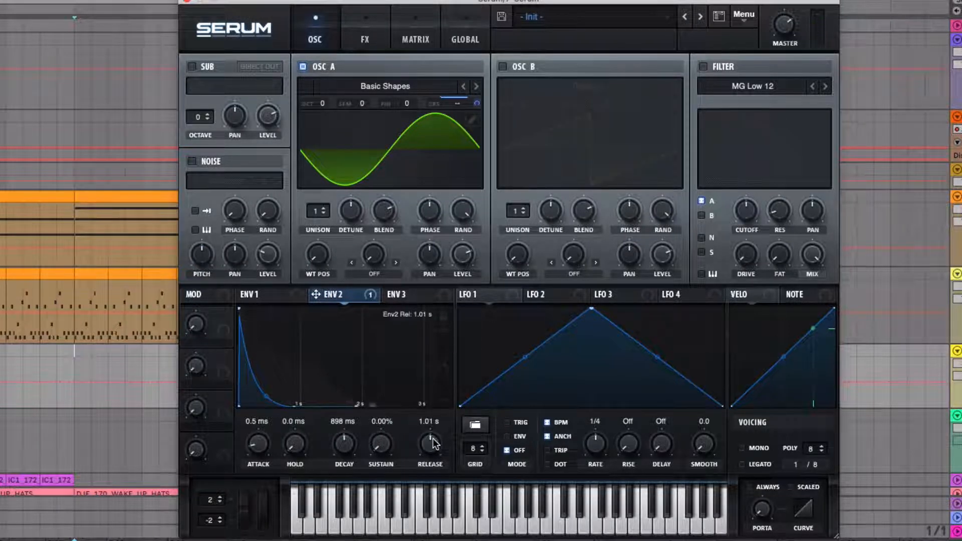
# Enable the noise oscillator, load XF_KikAtk_13 from Attacks_Kick, and turn on one-shot playback.
pyautogui.click(191, 161)
pyautogui.click(223, 180)
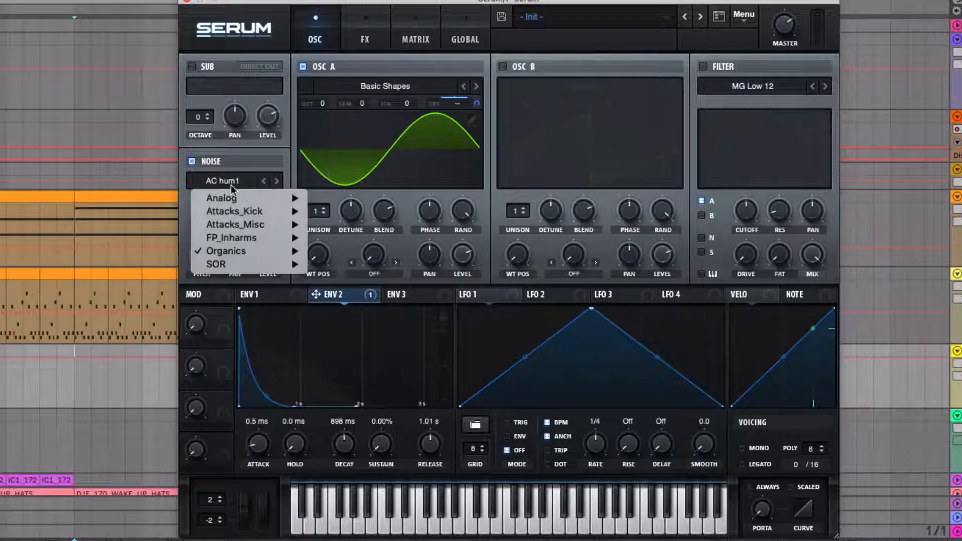
pyautogui.moveTo(250, 211)
pyautogui.click(335, 107)
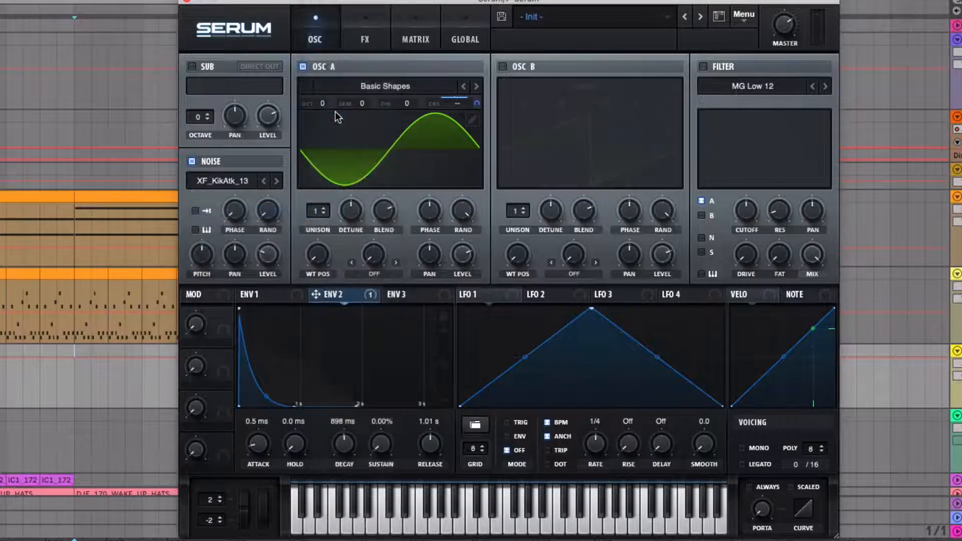
pyautogui.click(195, 211)
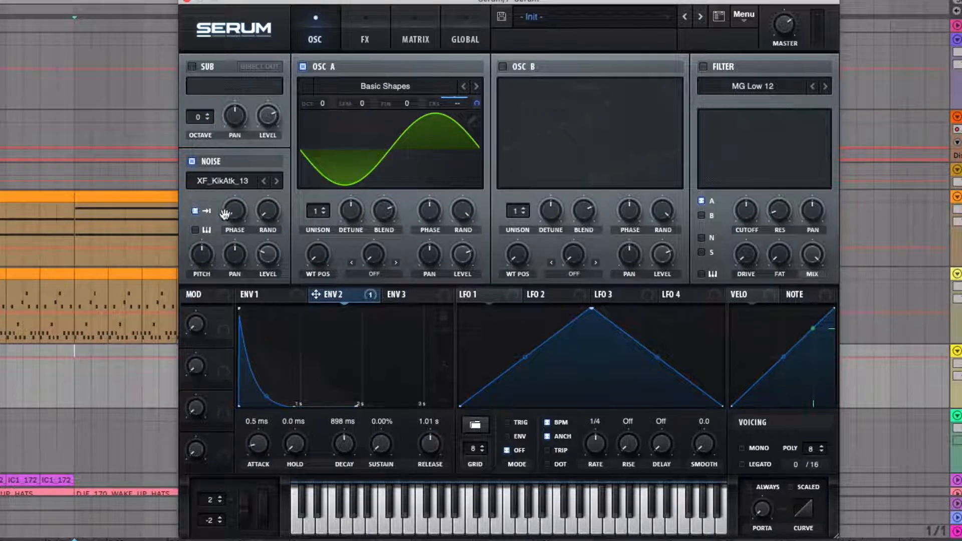
# Audition successive kick attack samples in the noise oscillator up to XF_KikAtk_24.
pyautogui.click(273, 179)
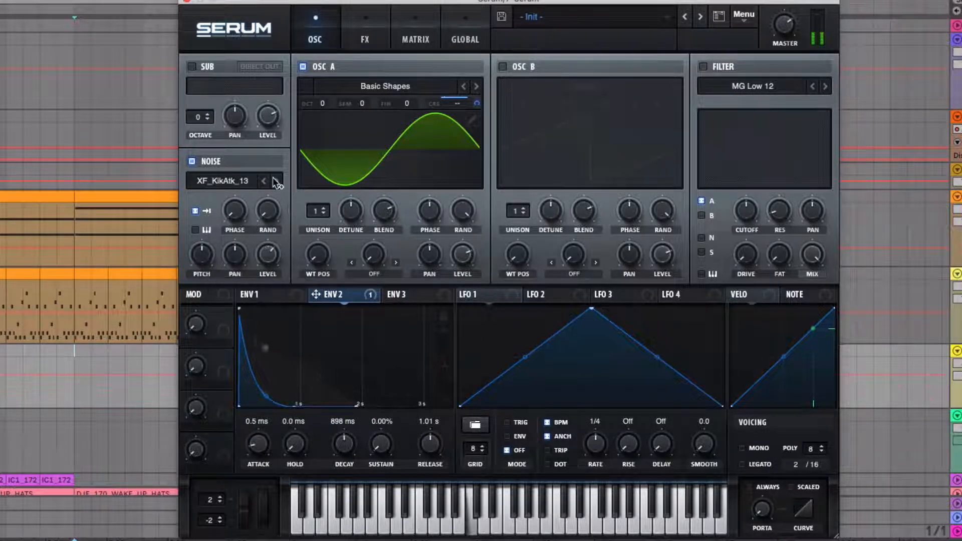
pyautogui.click(273, 179)
pyautogui.click(273, 179)
pyautogui.click(273, 179)
pyautogui.click(273, 179)
pyautogui.click(272, 179)
pyautogui.click(273, 178)
pyautogui.click(274, 179)
pyautogui.click(275, 179)
pyautogui.click(275, 179)
pyautogui.click(275, 179)
# Try the Organics sample AC hum1 in the noise oscillator.
pyautogui.click(229, 182)
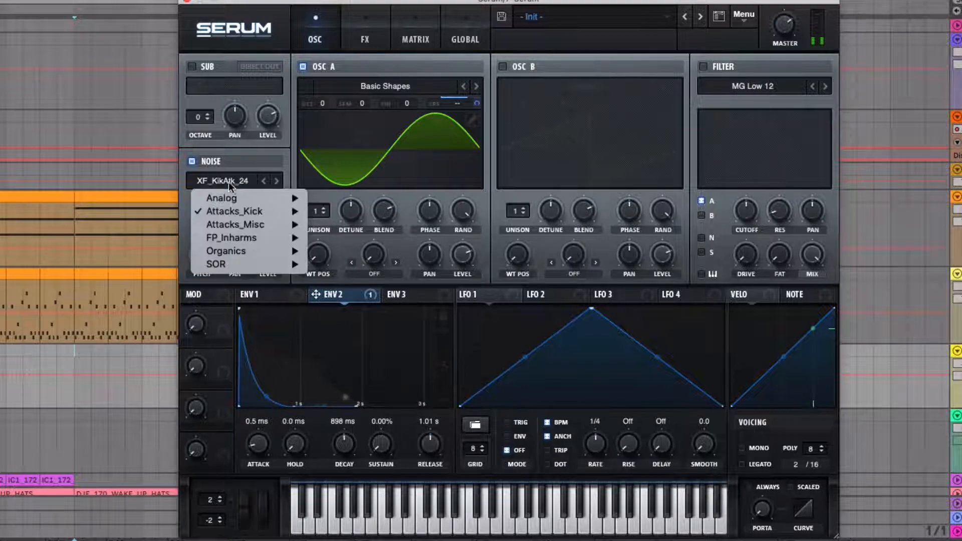
pyautogui.moveTo(234, 235)
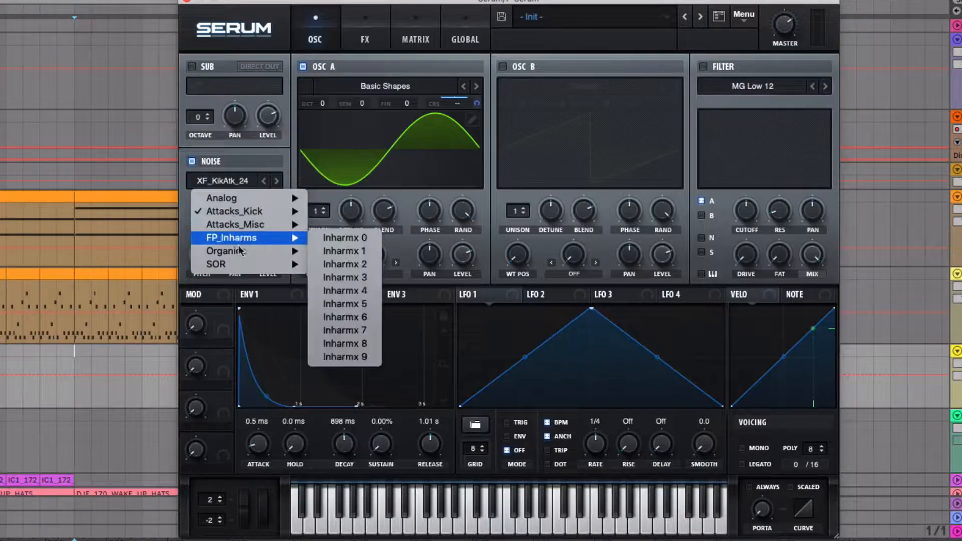
pyautogui.moveTo(304, 248)
pyautogui.click(341, 248)
# Load the Attacks_Misc sample Claps LR 1 into the noise oscillator.
pyautogui.click(221, 180)
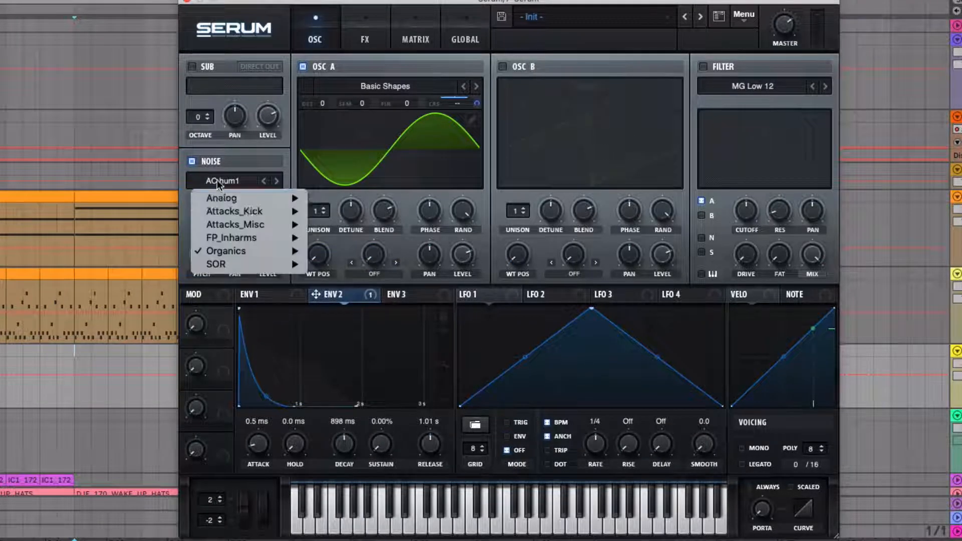
pyautogui.moveTo(245, 223)
pyautogui.click(351, 13)
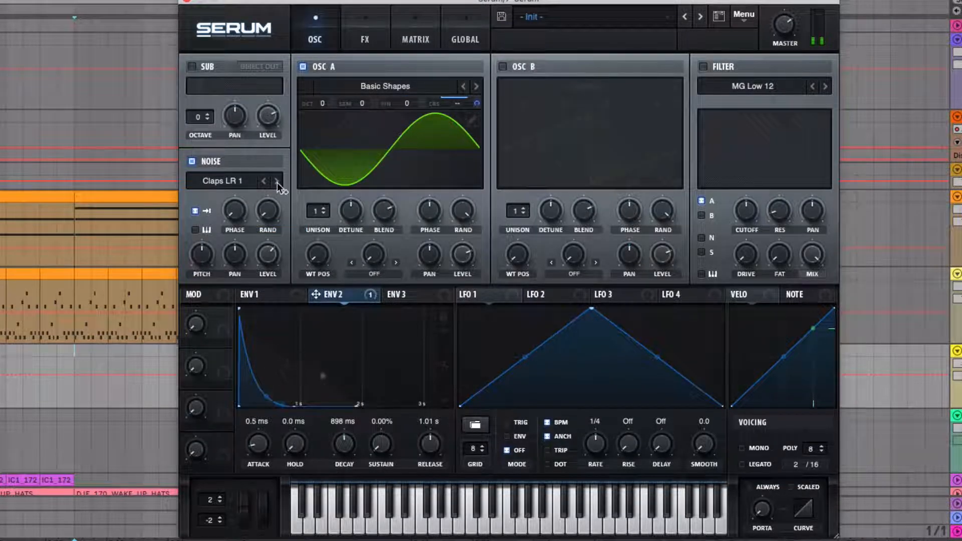
# Adjust the noise oscillator's pitch and lower oscillator A's level to balance the two layers.
pyautogui.moveTo(202, 243)
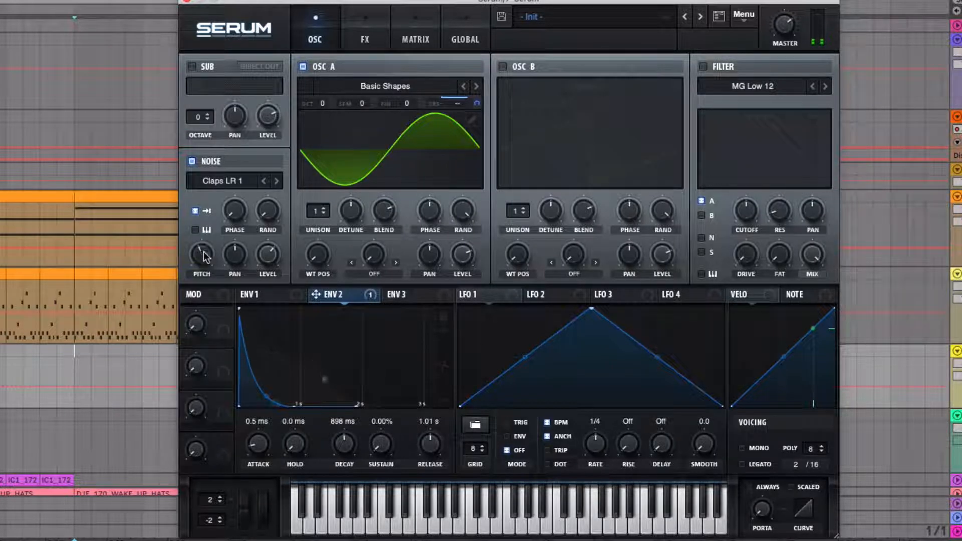
pyautogui.moveTo(203, 251); pyautogui.dragTo(204, 248)
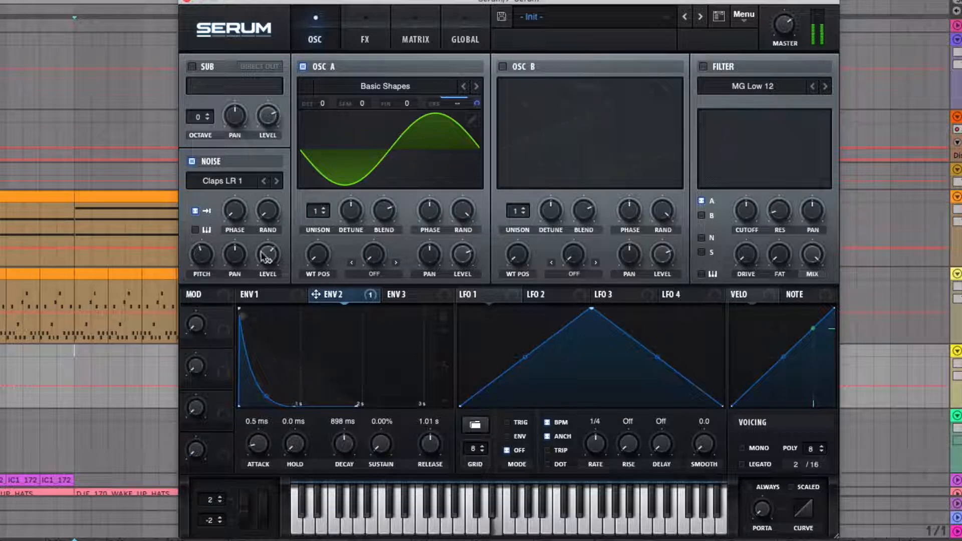
pyautogui.moveTo(465, 255); pyautogui.dragTo(466, 301)
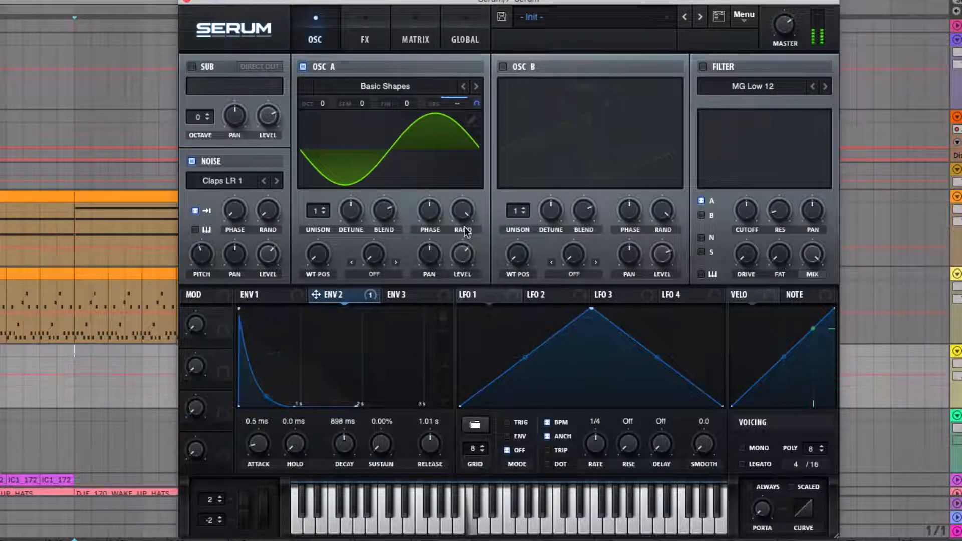
# Raise the noise oscillator's level and fine-tune oscillator A's level and the noise pitch to rebalance the layers.
pyautogui.moveTo(271, 258); pyautogui.dragTo(276, 232)
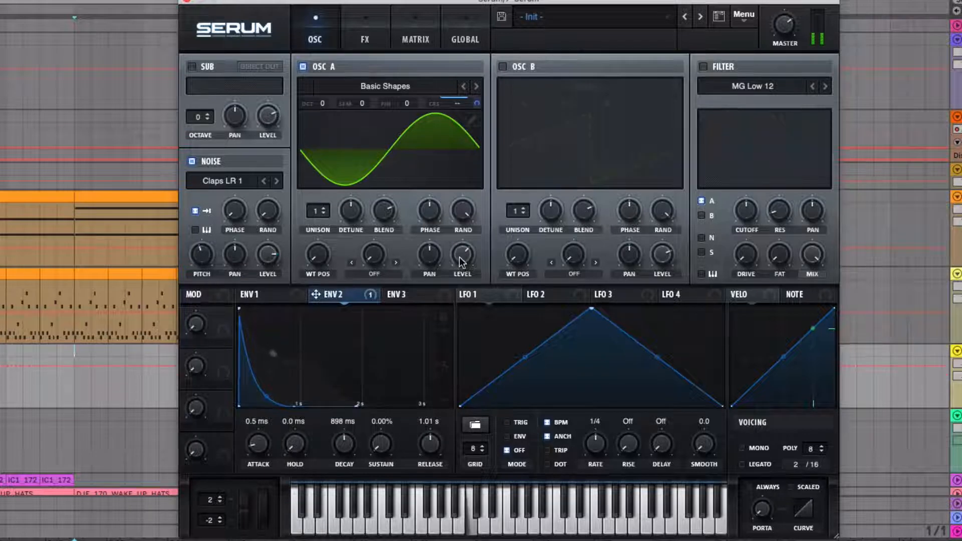
pyautogui.moveTo(460, 257); pyautogui.dragTo(461, 248)
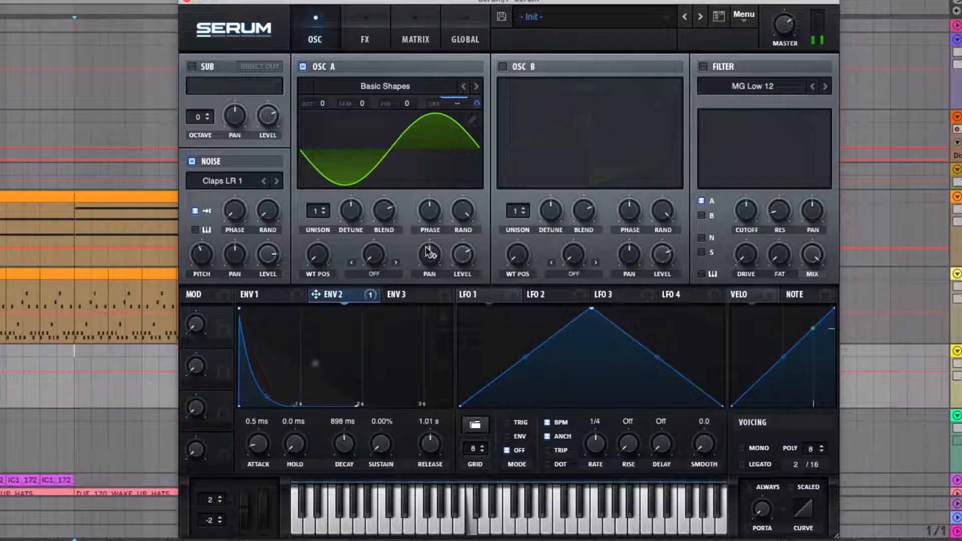
pyautogui.moveTo(207, 255)
pyautogui.mouseDown()
pyautogui.moveTo(206, 238)
pyautogui.moveTo(203, 258)
pyautogui.mouseUp()
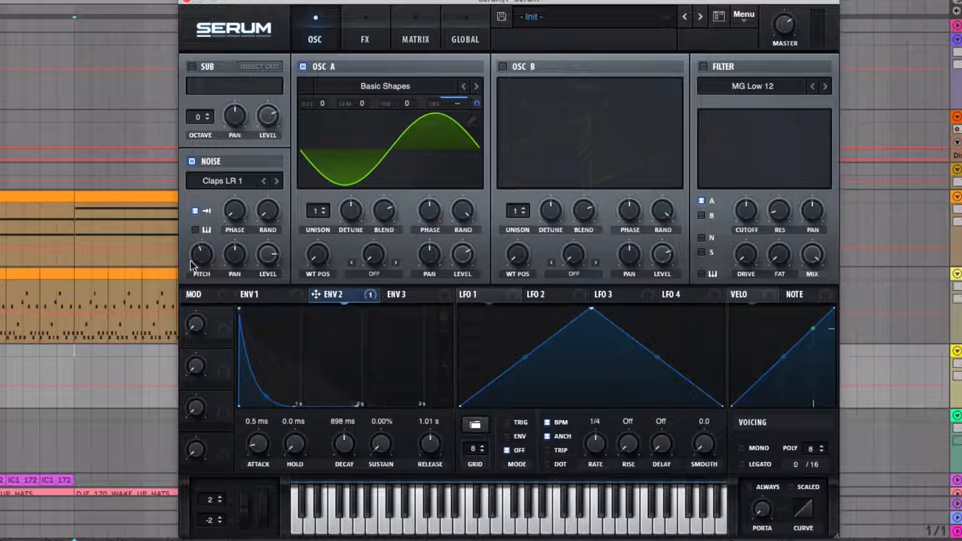
# Modulate the noise oscillator's pitch with Env 2, adjust the modulation depth, and lower the noise level slightly.
pyautogui.moveTo(316, 296); pyautogui.dragTo(188, 267)
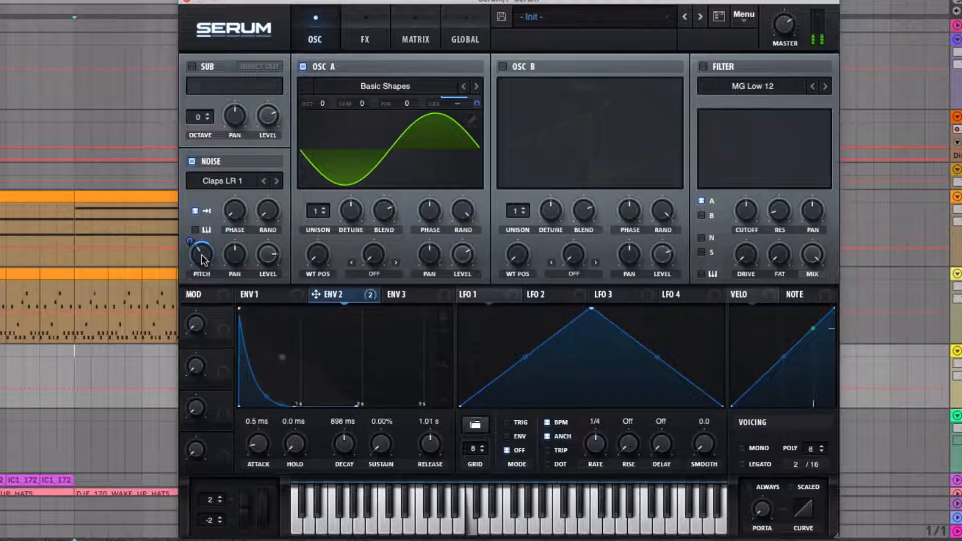
pyautogui.moveTo(189, 241); pyautogui.dragTo(203, 258)
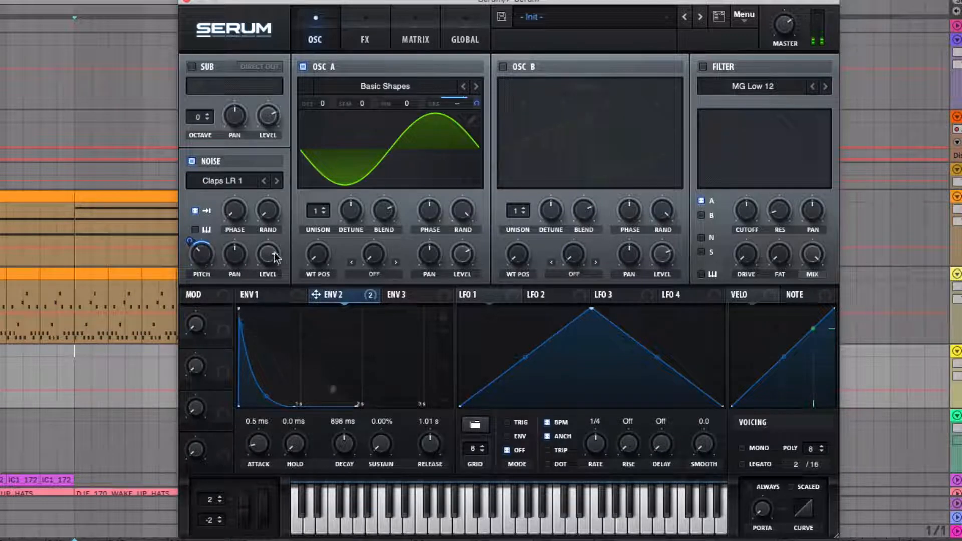
pyautogui.moveTo(273, 254); pyautogui.dragTo(272, 268)
# Audition the noise samples following Claps LR 1 up to GlassLid 2, and return to Claps LR 1.
pyautogui.click(274, 181)
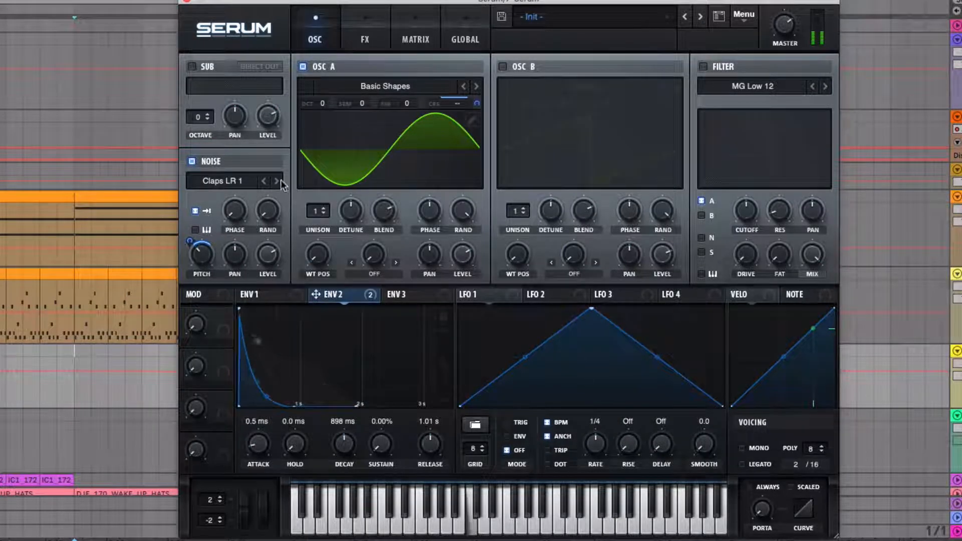
pyautogui.click(274, 181)
pyautogui.click(274, 181)
pyautogui.click(274, 181)
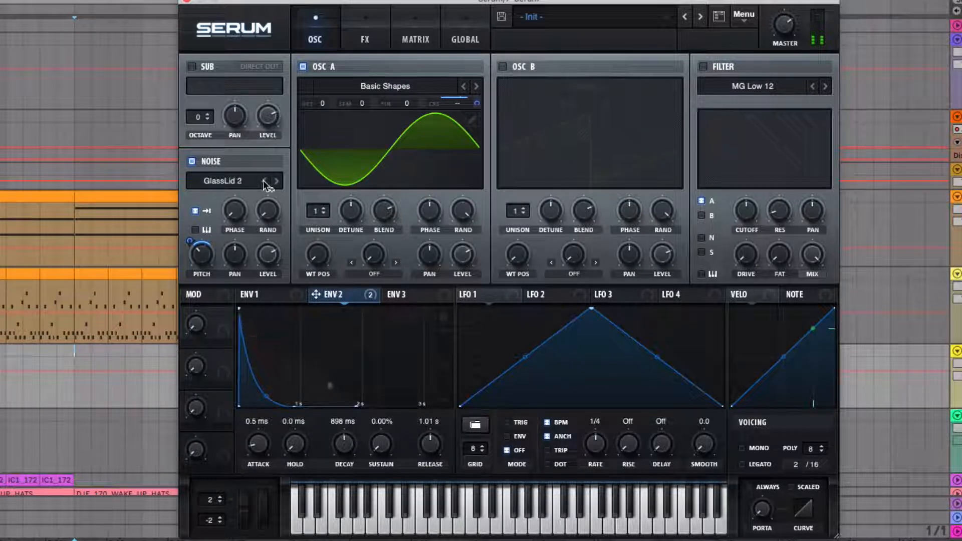
pyautogui.click(263, 180)
pyautogui.click(263, 181)
pyautogui.click(262, 180)
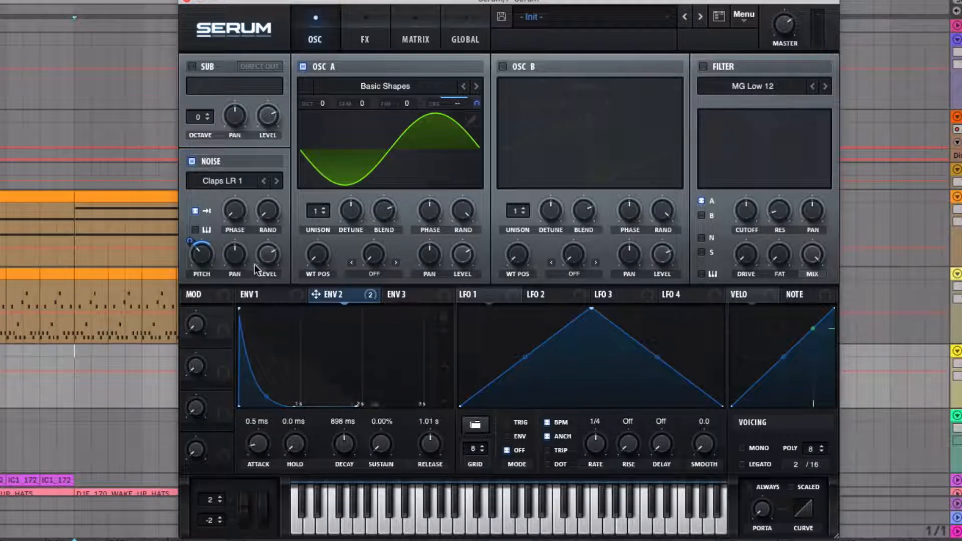
# Reduce the Env 2 modulation amount on Noise Pitch in the modulation matrix.
pyautogui.click(421, 24)
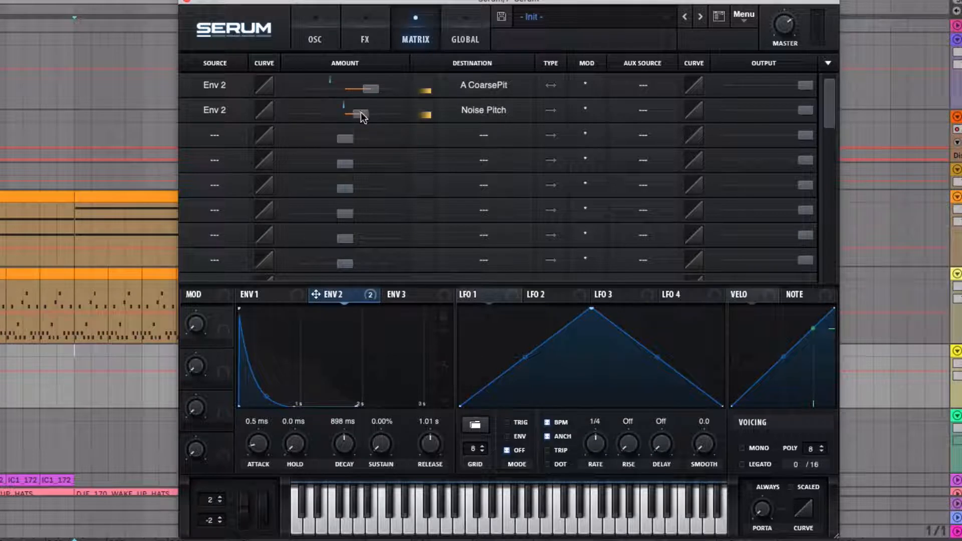
pyautogui.moveTo(361, 112); pyautogui.dragTo(353, 114)
# Enable the reverb effect in Hall mode and raise its size, decay and low cut.
pyautogui.click(364, 39)
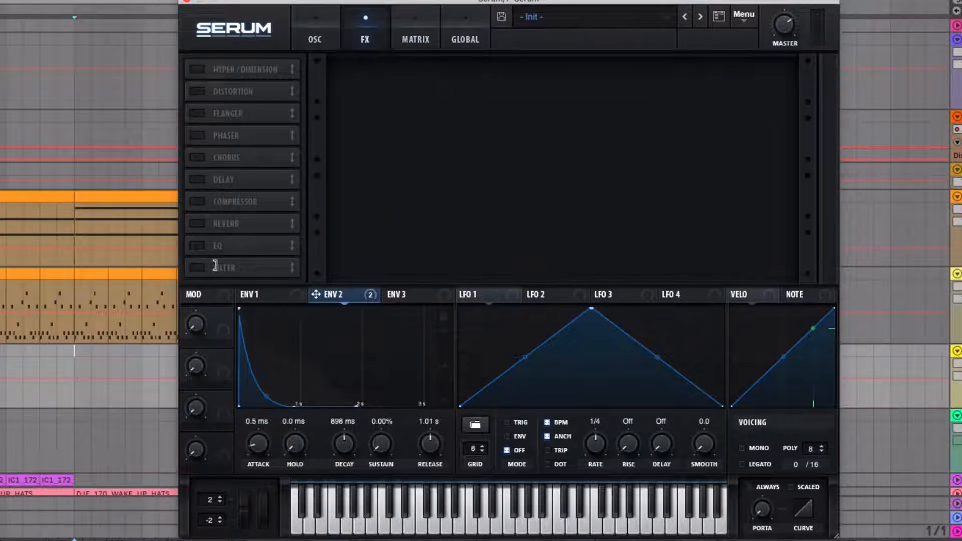
pyautogui.click(197, 223)
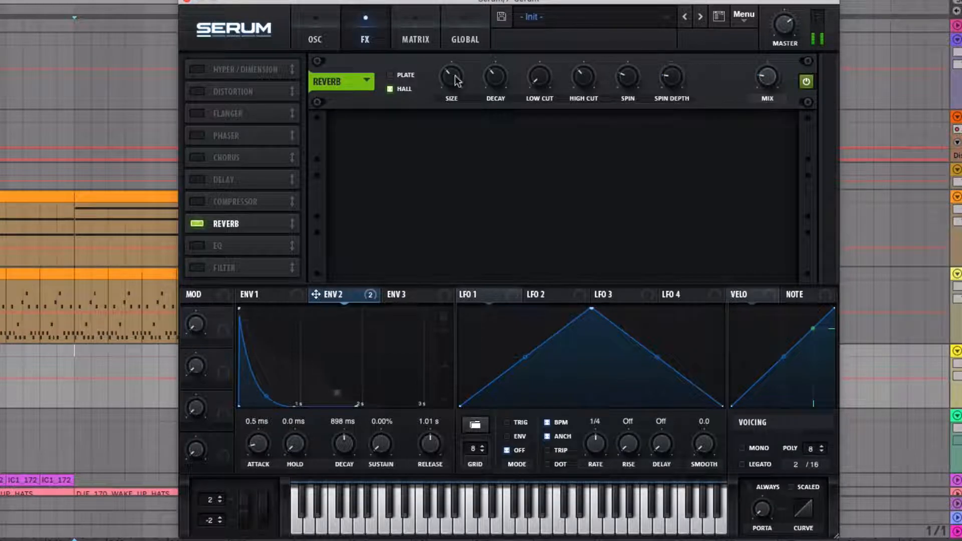
pyautogui.moveTo(456, 80); pyautogui.dragTo(457, 57)
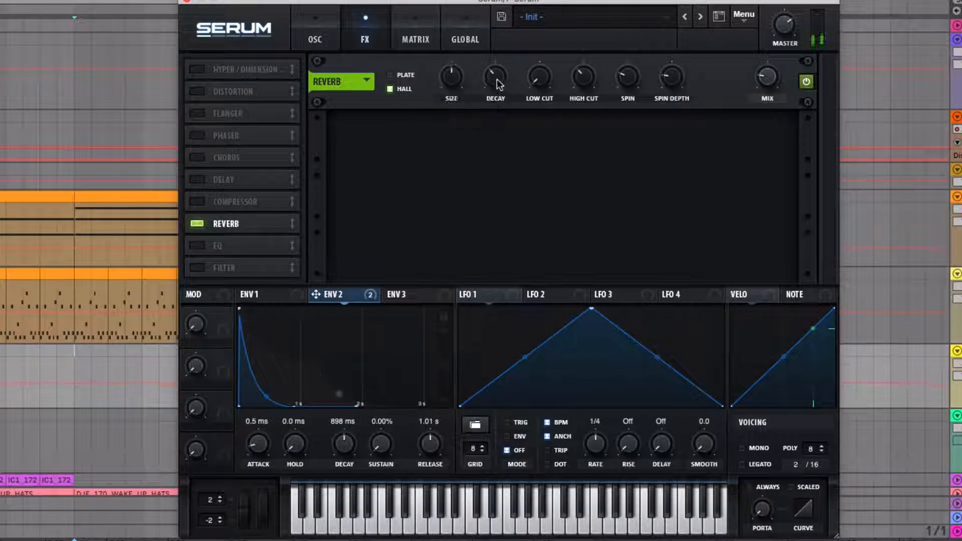
pyautogui.moveTo(497, 79); pyautogui.dragTo(494, 56)
pyautogui.moveTo(542, 77); pyautogui.dragTo(529, 38)
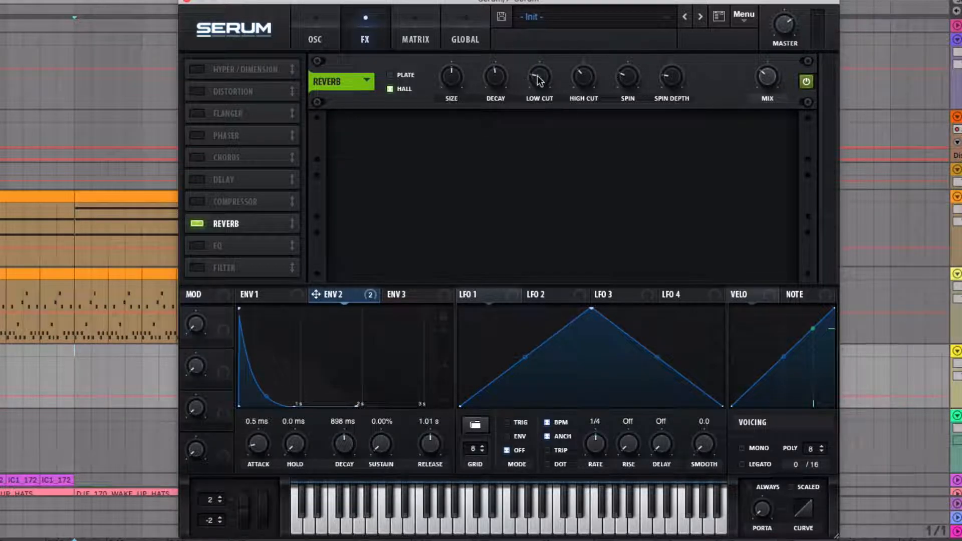
pyautogui.moveTo(537, 77); pyautogui.dragTo(535, 79)
# Enable the delay effect, try Ping-Pong before returning to Normal mode, and set its filter to frequency 6716 and width 1.8.
pyautogui.click(197, 180)
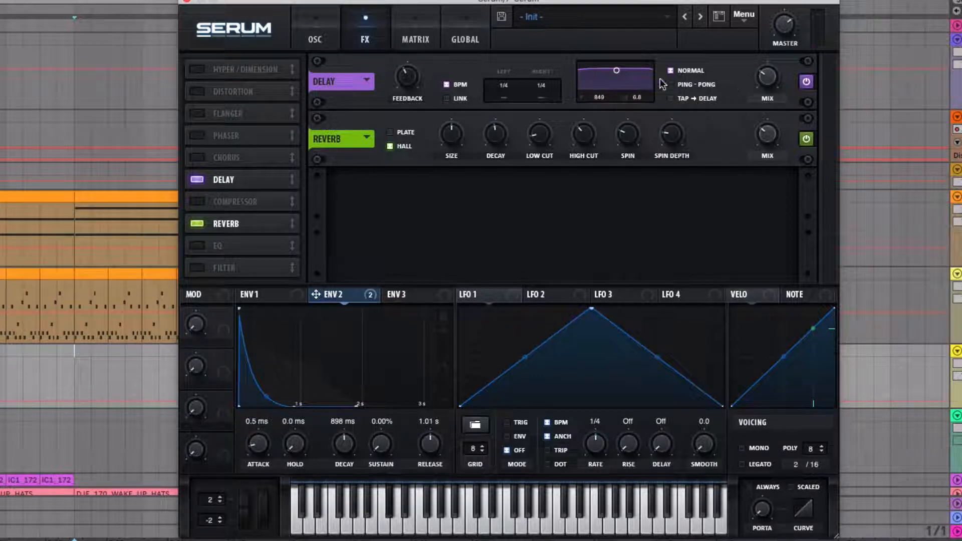
pyautogui.click(680, 85)
pyautogui.click(675, 70)
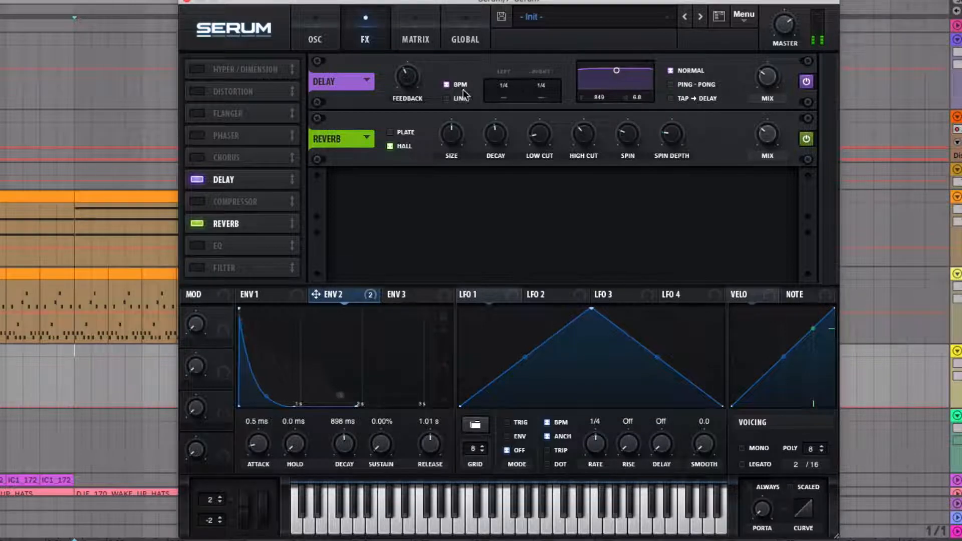
pyautogui.moveTo(624, 82); pyautogui.dragTo(641, 88)
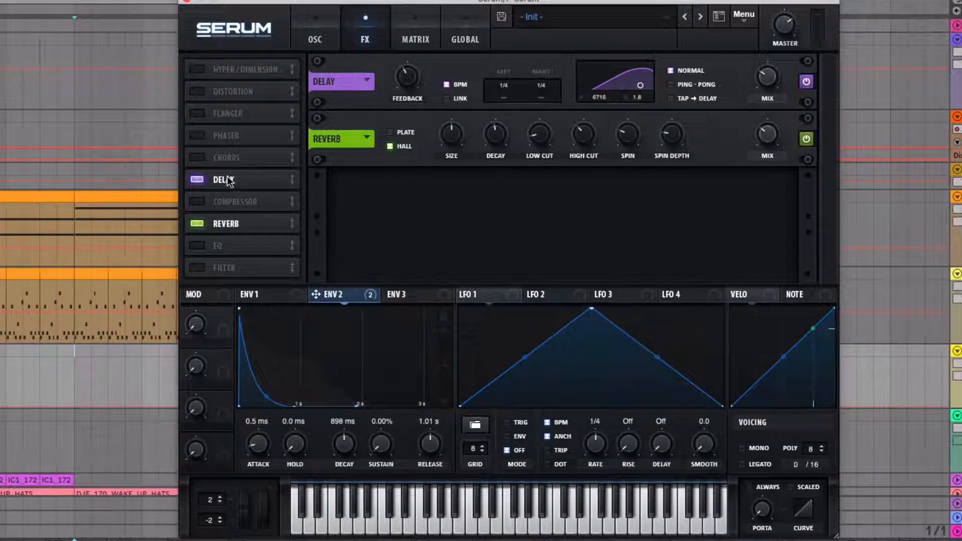
# Increase the delay's feedback and set both its left and right times to 1/16.
pyautogui.moveTo(405, 74); pyautogui.dragTo(408, 42)
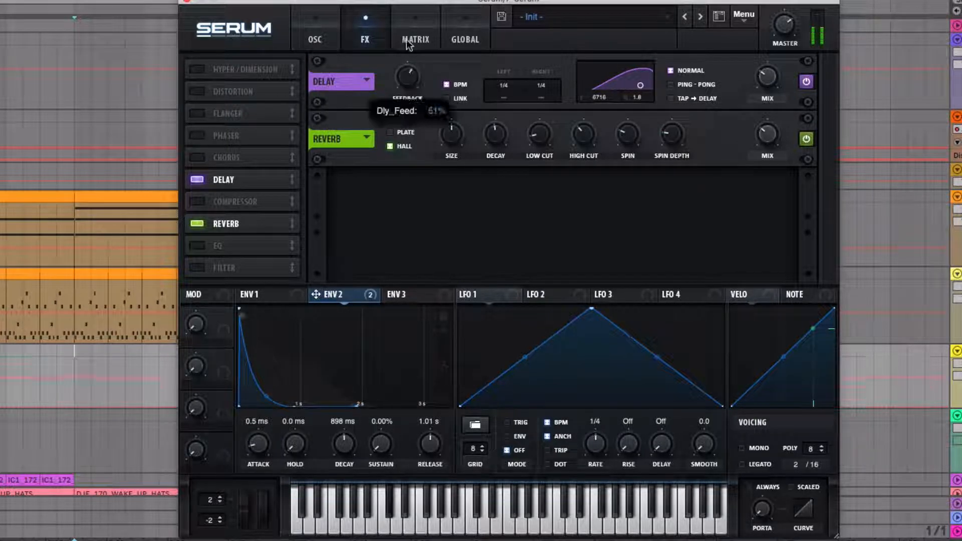
pyautogui.moveTo(409, 75); pyautogui.dragTo(409, 68)
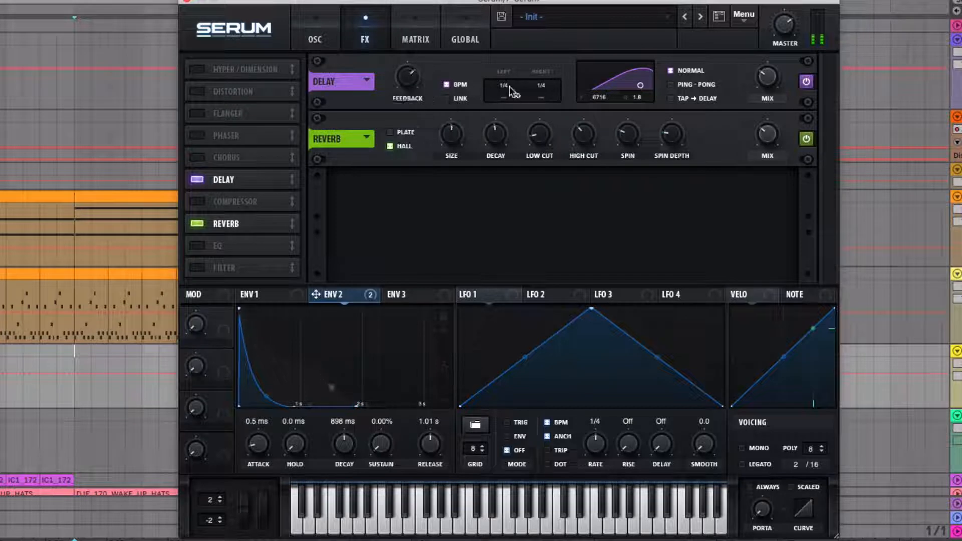
pyautogui.moveTo(509, 87); pyautogui.dragTo(546, 120)
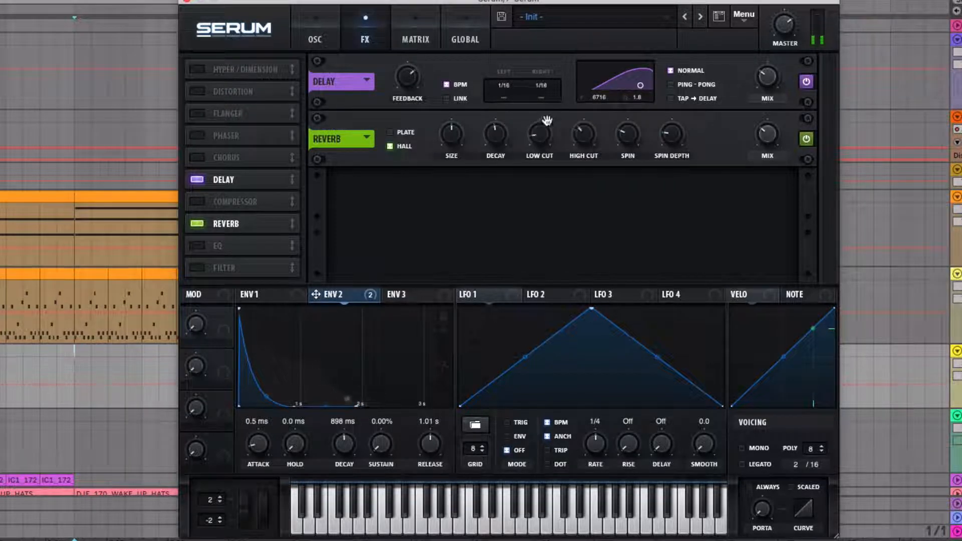
pyautogui.moveTo(406, 79); pyautogui.dragTo(406, 51)
# Set the delay filter to frequency 5671 and width 4.5, and fine-tune the delay feedback.
pyautogui.moveTo(640, 85)
pyautogui.mouseDown()
pyautogui.moveTo(649, 85)
pyautogui.moveTo(639, 74)
pyautogui.mouseUp()
pyautogui.moveTo(410, 82); pyautogui.dragTo(410, 66)
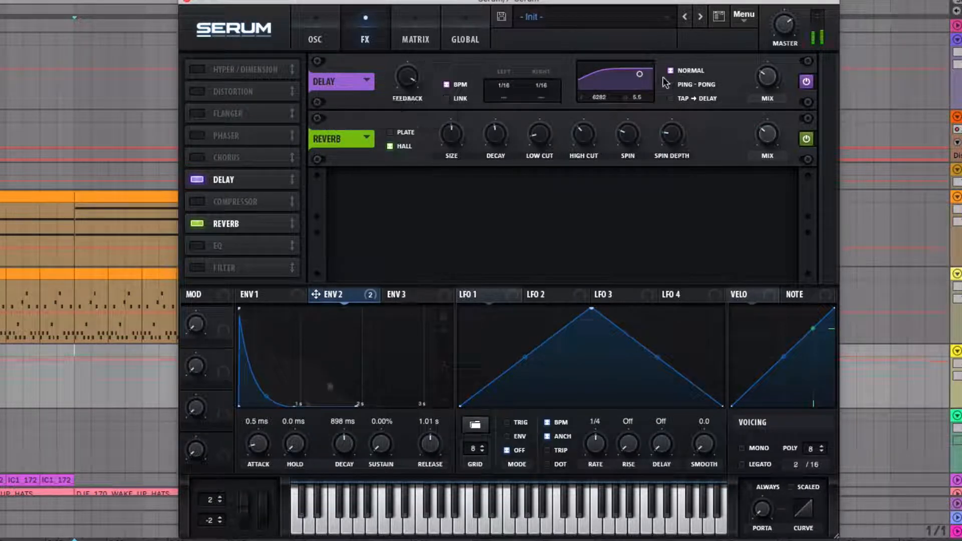
pyautogui.click(639, 73)
pyautogui.moveTo(638, 77); pyautogui.dragTo(639, 79)
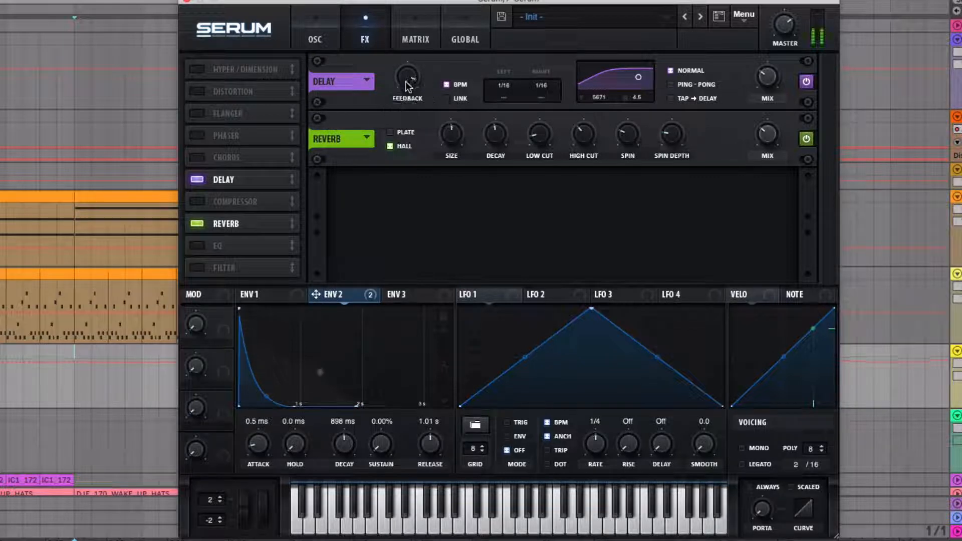
pyautogui.moveTo(406, 82); pyautogui.dragTo(407, 91)
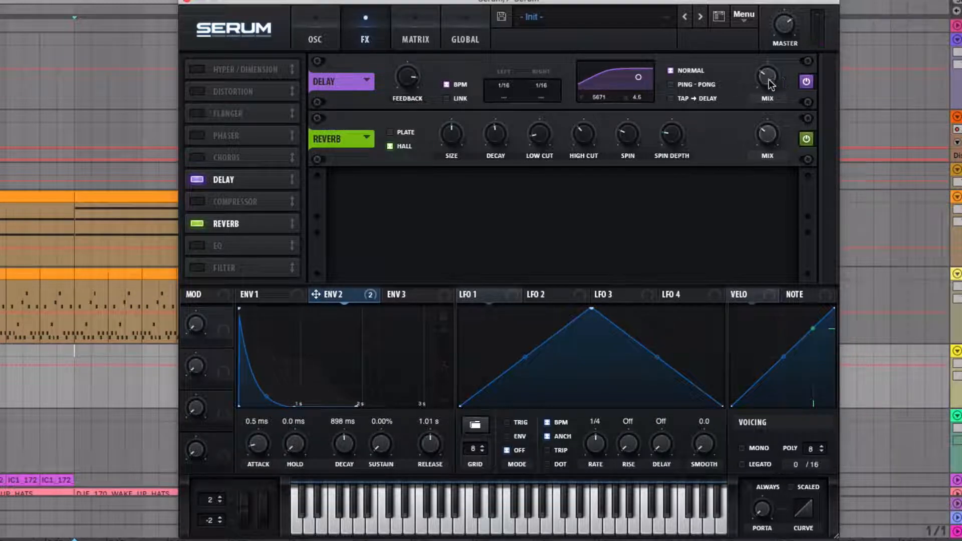
# Bypass the delay effect and close the Serum window.
pyautogui.moveTo(766, 85)
pyautogui.click(806, 81)
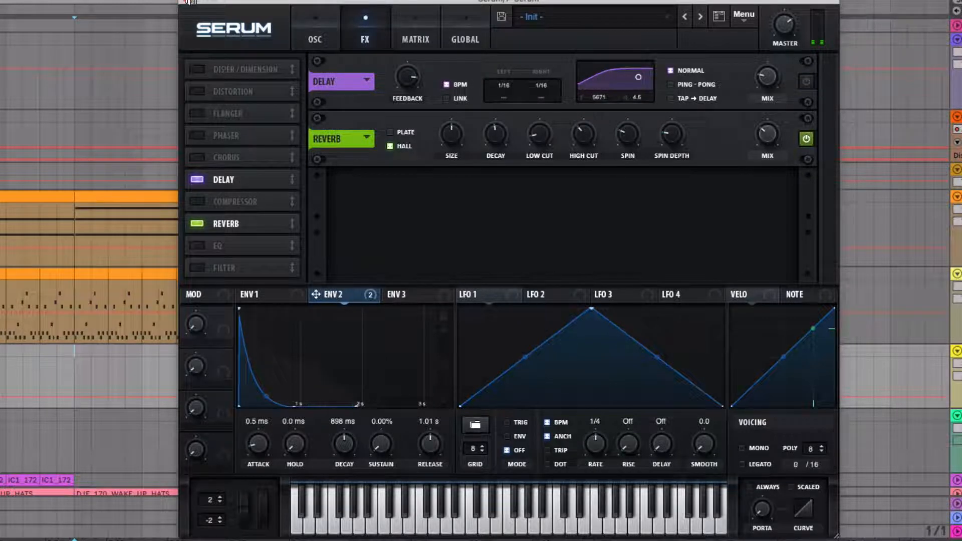
pyautogui.click(186, 2)
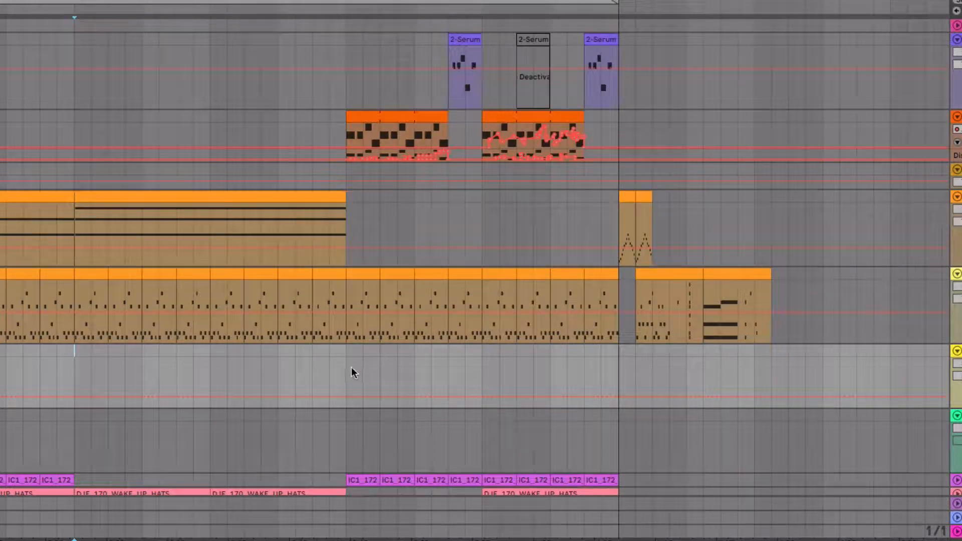
# Create a one-bar MIDI clip on track 7 Serum at about 0:44 and add a short C3 note at its start.
pyautogui.doubleClick(350, 350)
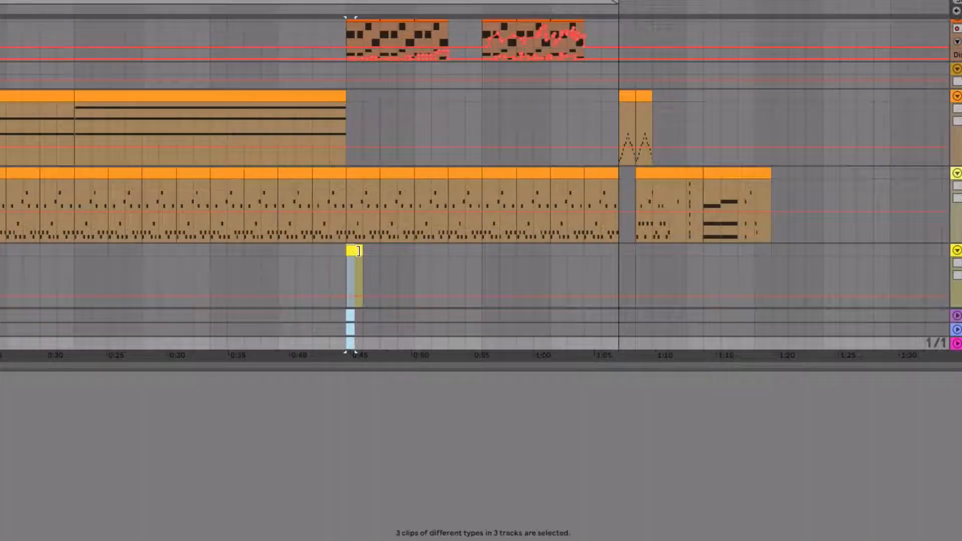
pyautogui.moveTo(358, 251)
pyautogui.mouseDown()
pyautogui.moveTo(394, 251)
pyautogui.moveTo(358, 250)
pyautogui.mouseUp()
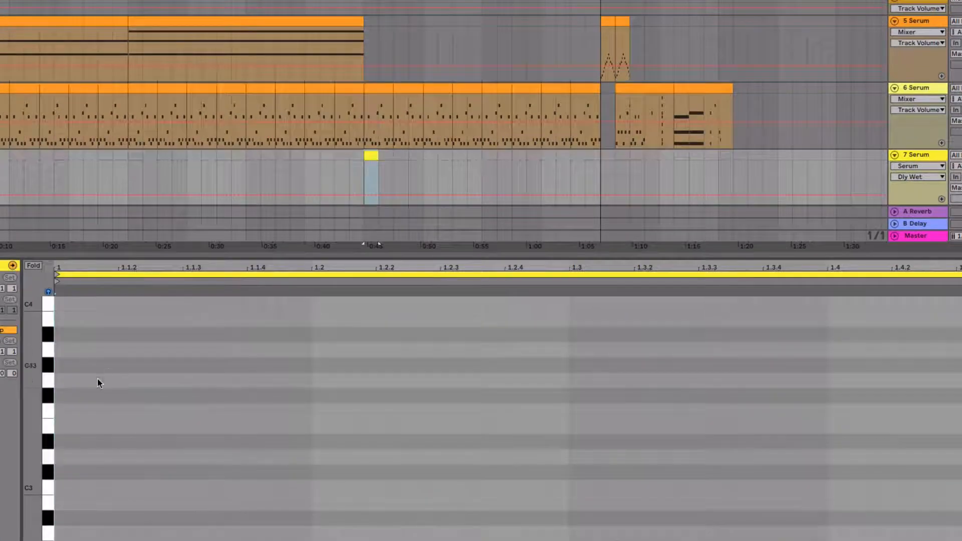
pyautogui.scroll(-1, 61, 409)
pyautogui.doubleClick(61, 476)
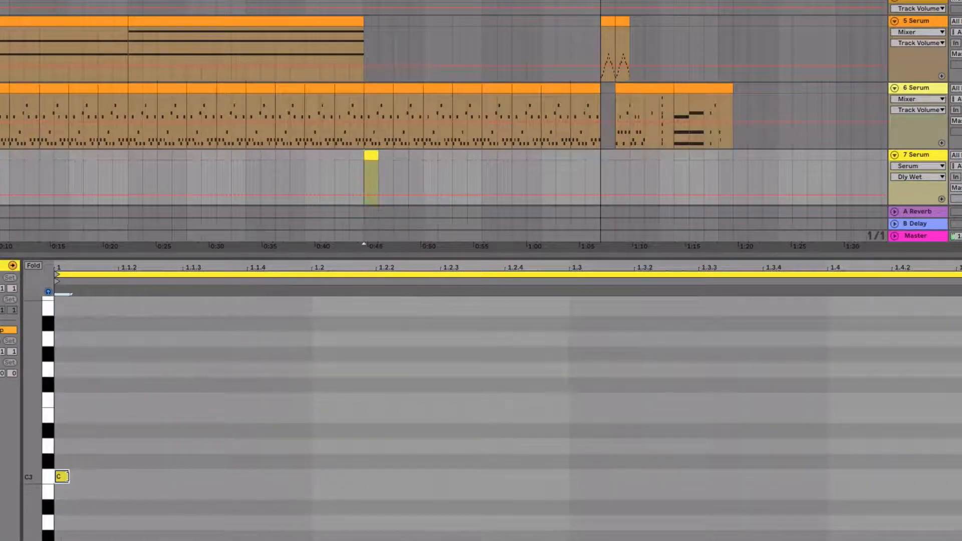
# Transpose the clip's note down to G#1, trying C#2 and F2 on the way, and play it back.
pyautogui.scroll(-1, 651, 107)
pyautogui.scroll(-1, 71, 425)
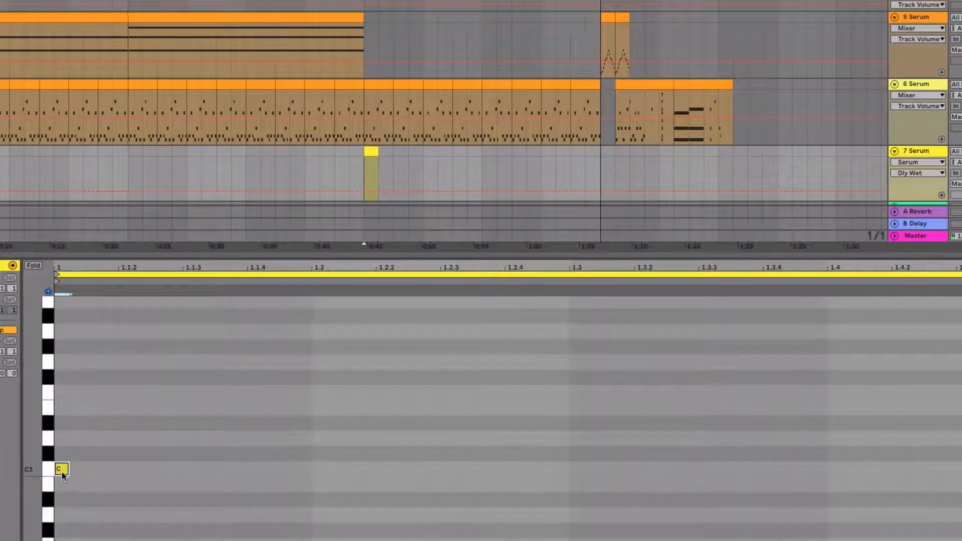
pyautogui.hotkey('shift', 'Down')
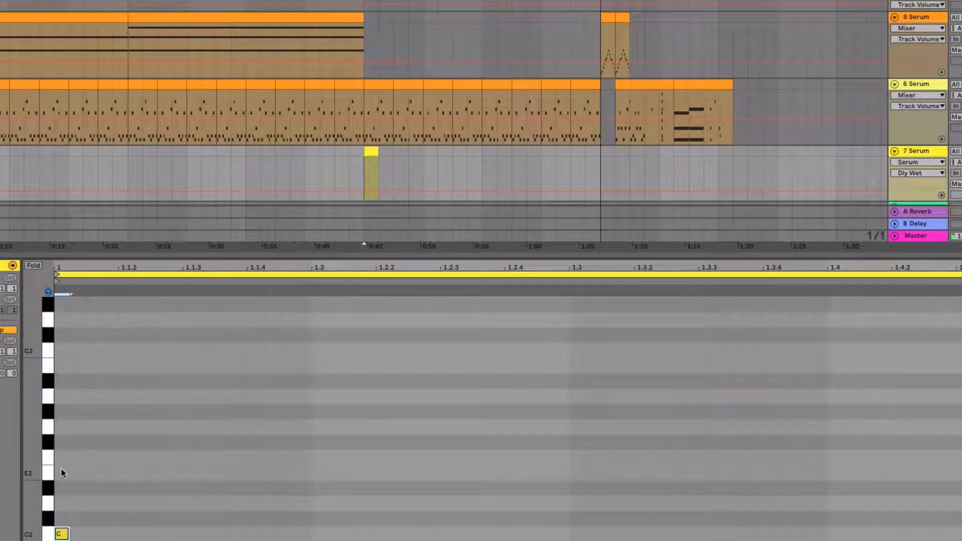
pyautogui.hotkey('shift', 'Up')
pyautogui.press('Up')
pyautogui.press('Up')
pyautogui.press('Up')
pyautogui.press('Up')
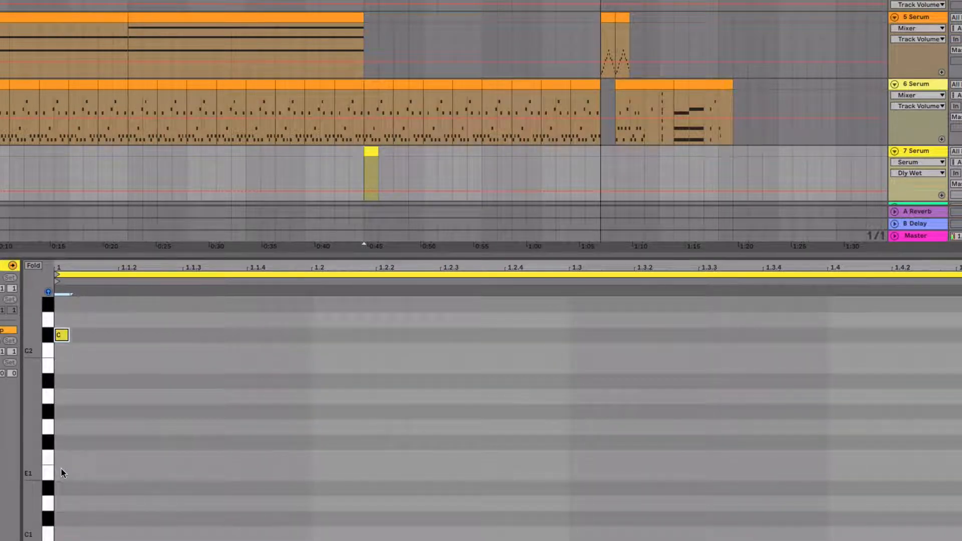
pyautogui.press('Up')
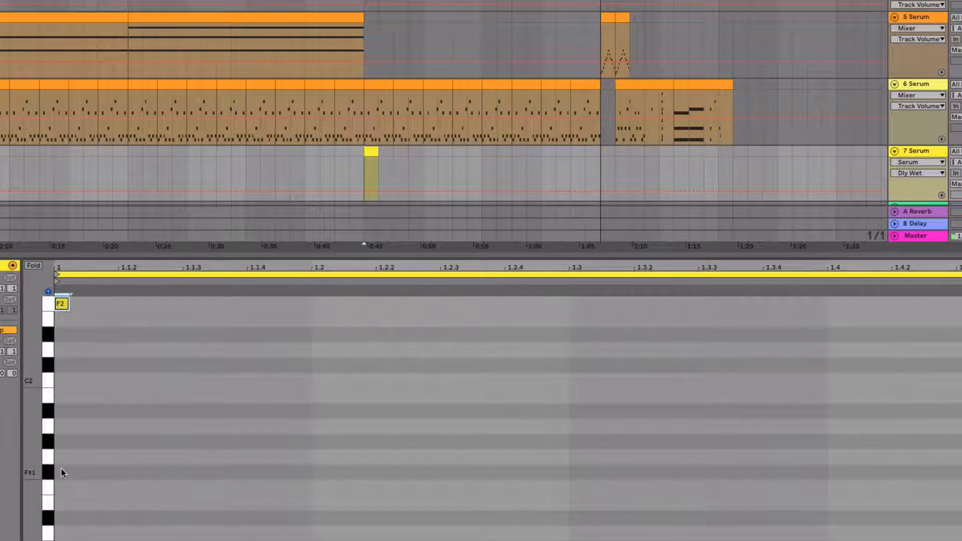
pyautogui.press('Down')
pyautogui.press('Down')
pyautogui.press('Down')
pyautogui.press('Down')
pyautogui.press('Down')
pyautogui.press('Down')
pyautogui.press('Down')
pyautogui.press('Down')
pyautogui.press('Down')
pyautogui.press('space')
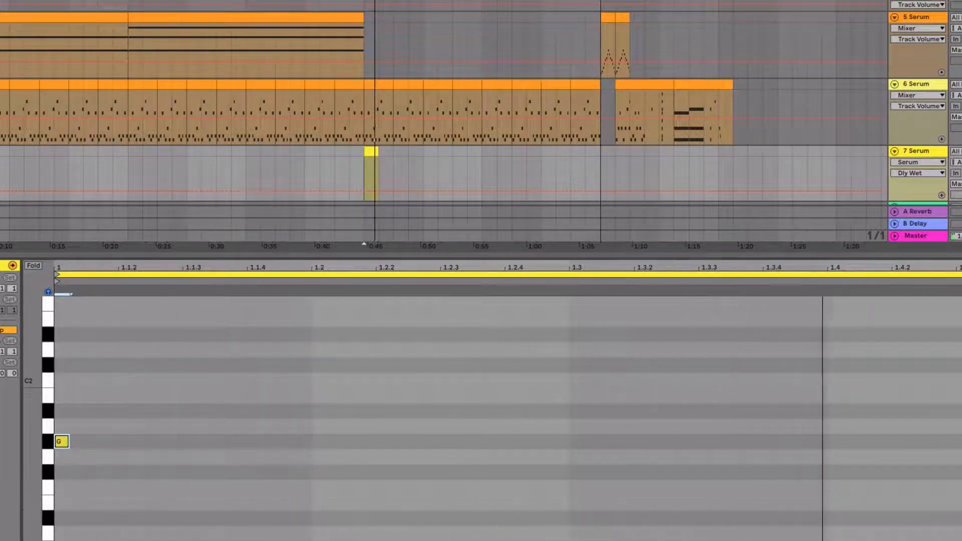
# Move the track 7 Serum clip to about 0:22 and play the arrangement from shortly before it.
pyautogui.click(251, 161)
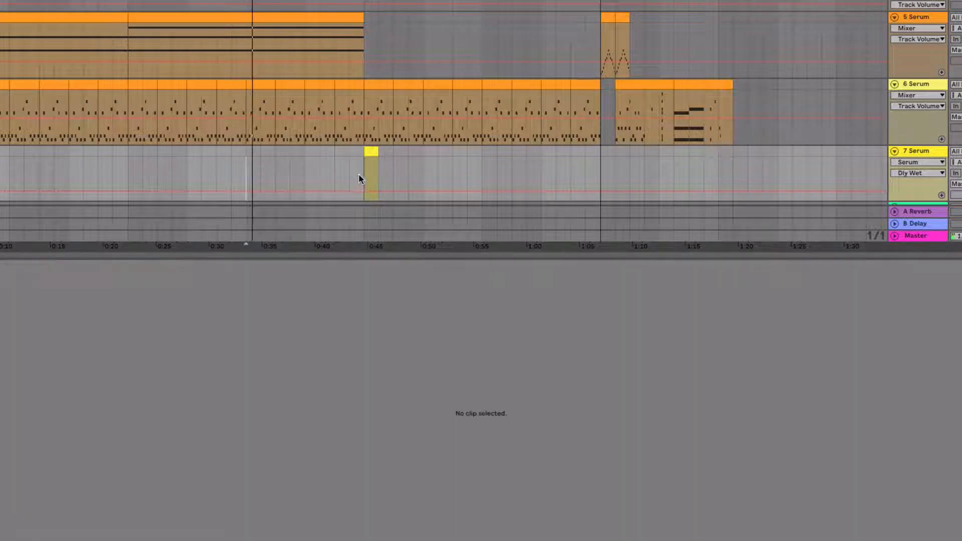
pyautogui.moveTo(373, 150); pyautogui.dragTo(136, 150)
pyautogui.click(95, 157)
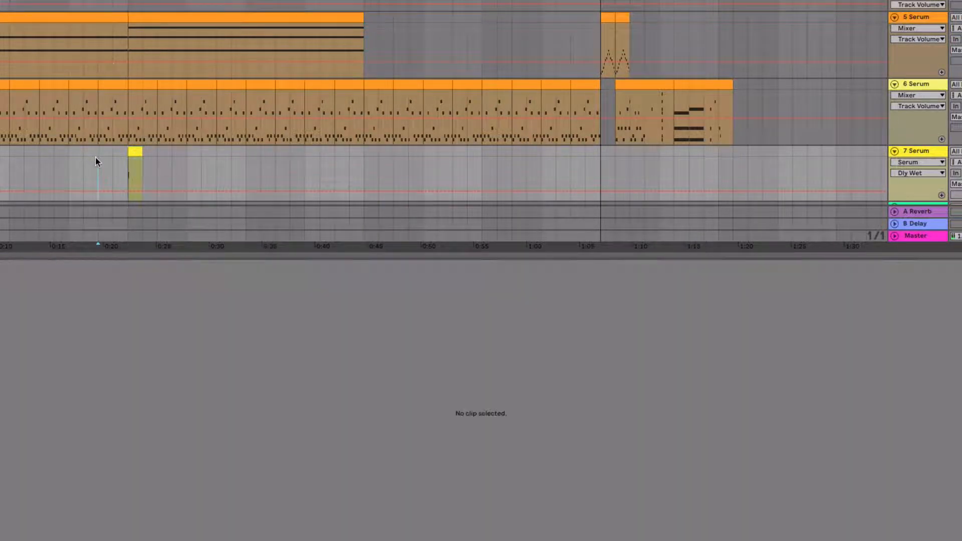
pyautogui.scroll(5, 103, 156)
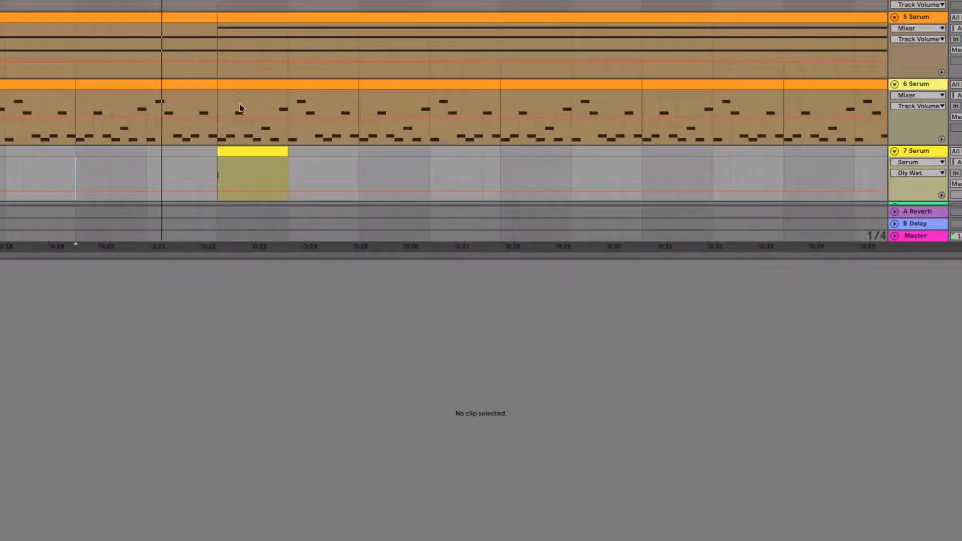
pyautogui.scroll(-2, 210, 156)
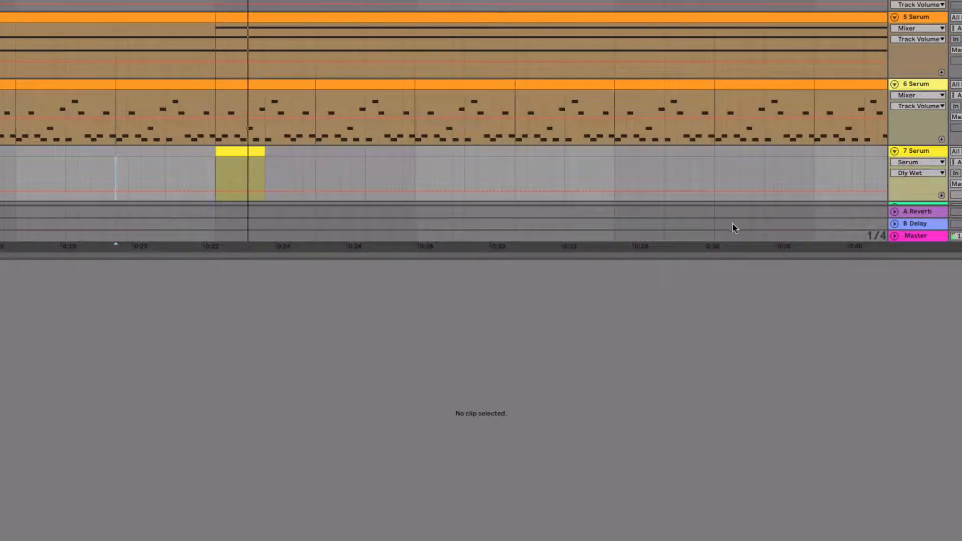
pyautogui.press('space')
pyautogui.moveTo(346, 256); pyautogui.dragTo(347, 368)
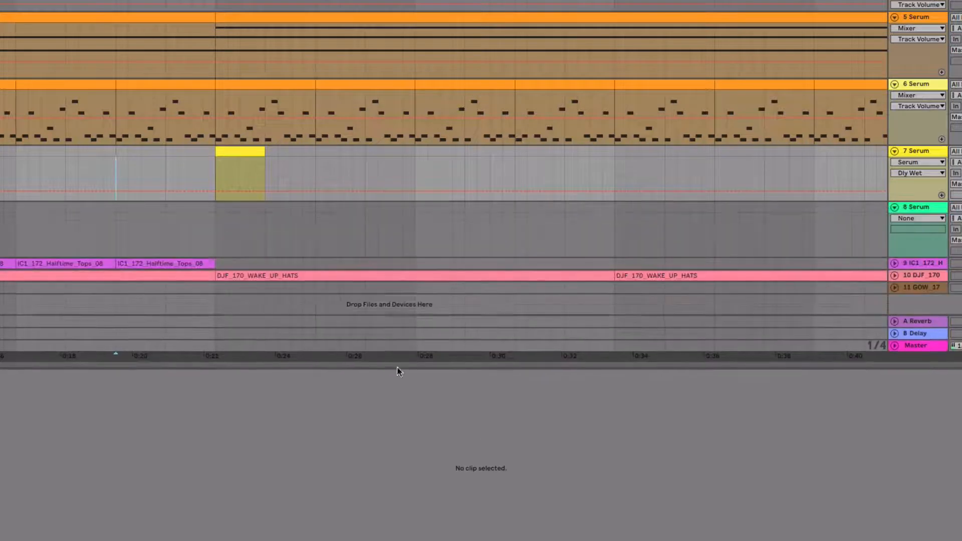
# Enlarge the track 7 Serum lane during playback and open its Serum instrument.
pyautogui.press('space')
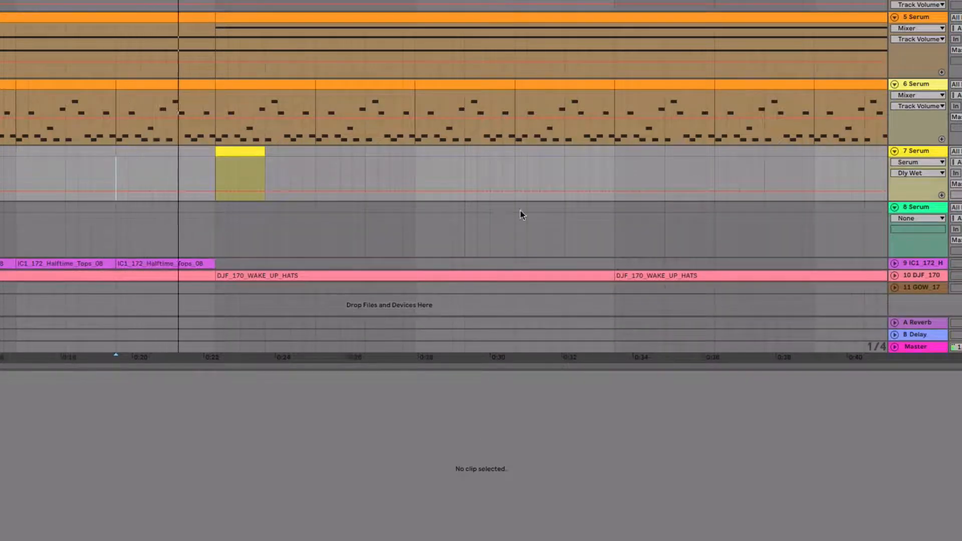
pyautogui.moveTo(912, 201); pyautogui.dragTo(927, 255)
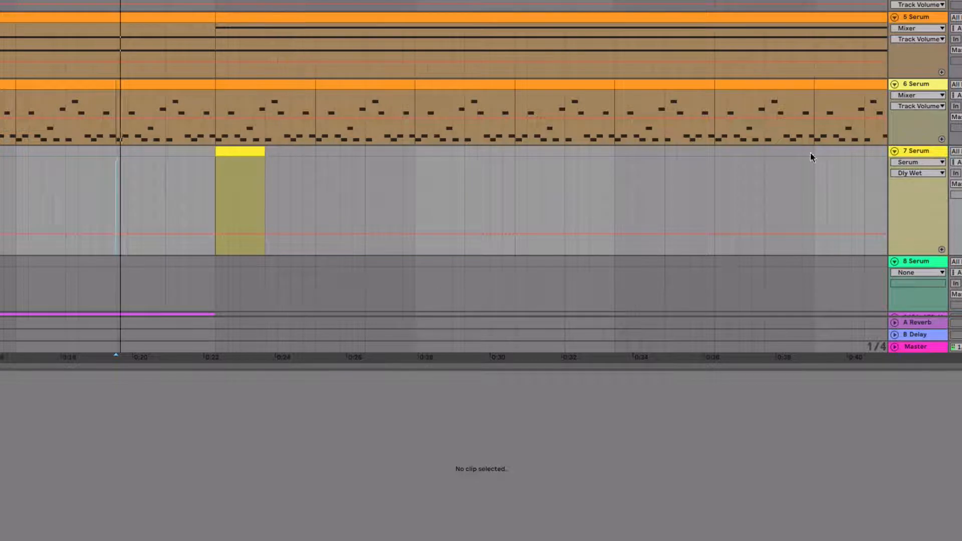
pyautogui.click(240, 152)
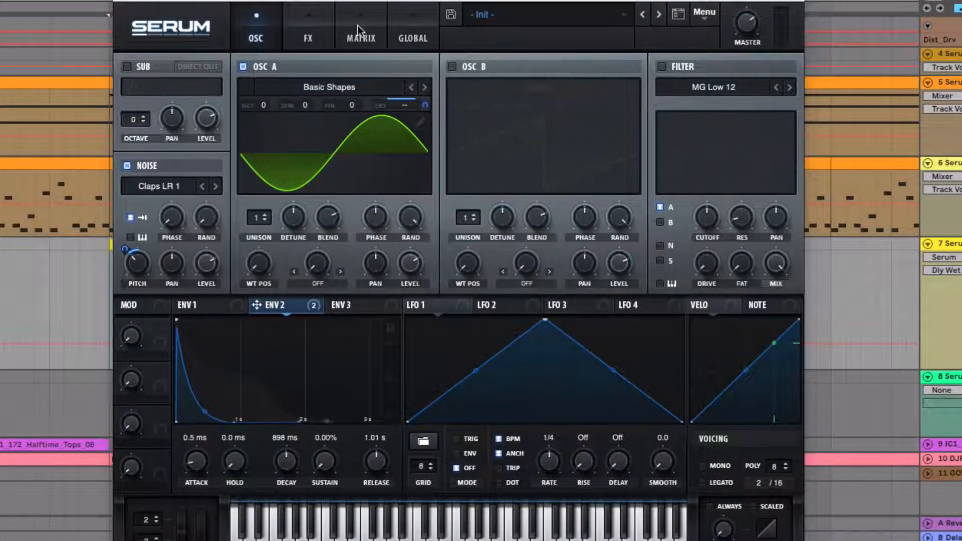
# Compare the sound with the noise oscillator off and on, and raise the noise level to about 85% along with its pitch.
pyautogui.click(357, 27)
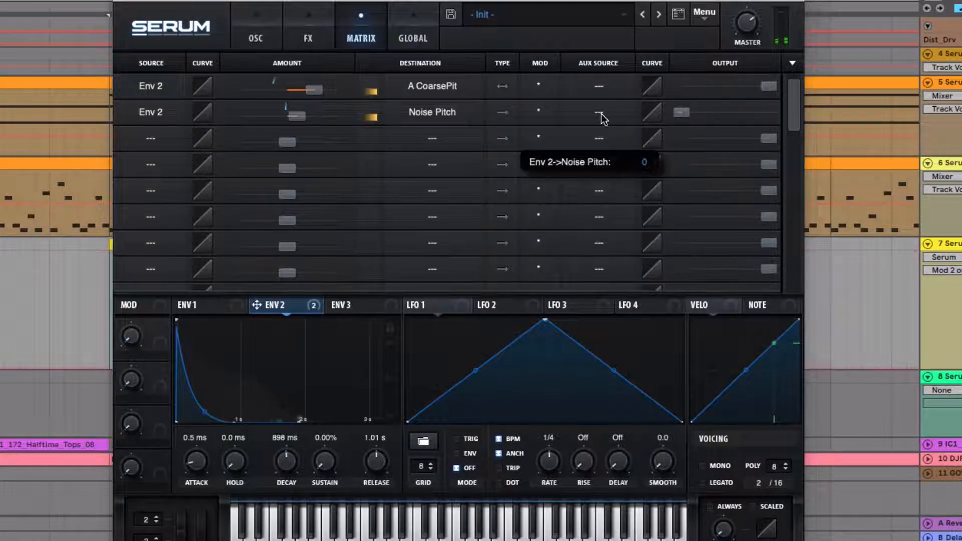
pyautogui.click(253, 34)
pyautogui.click(127, 166)
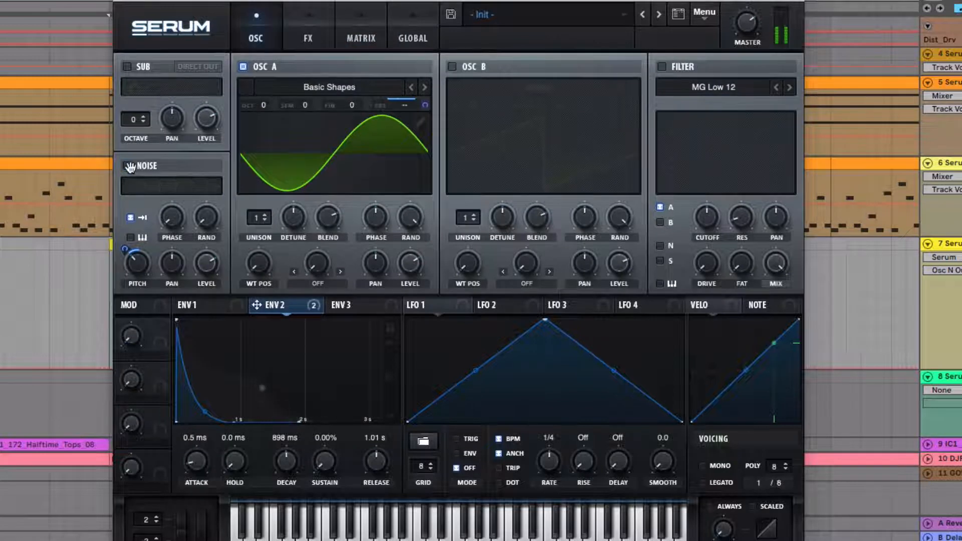
pyautogui.click(129, 167)
pyautogui.moveTo(206, 268); pyautogui.dragTo(206, 245)
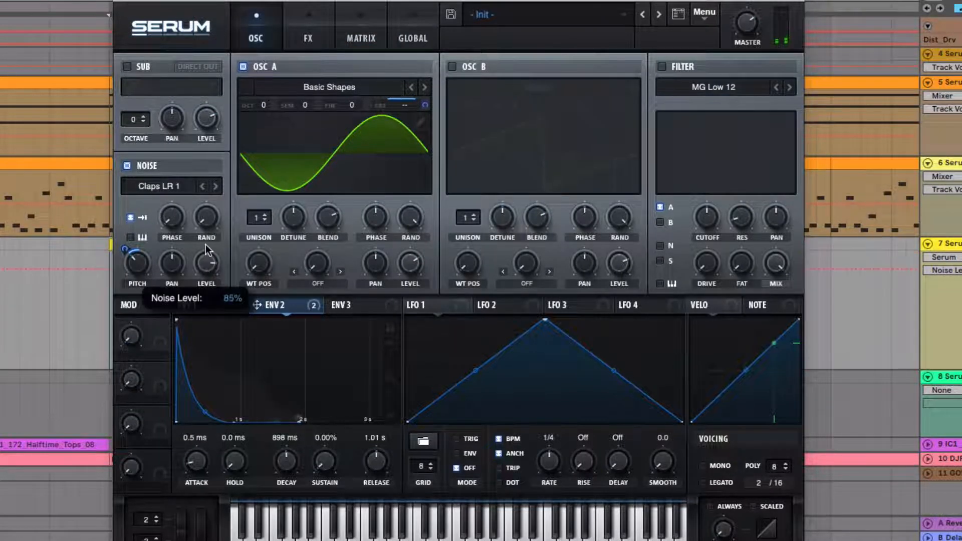
pyautogui.moveTo(135, 259); pyautogui.dragTo(133, 234)
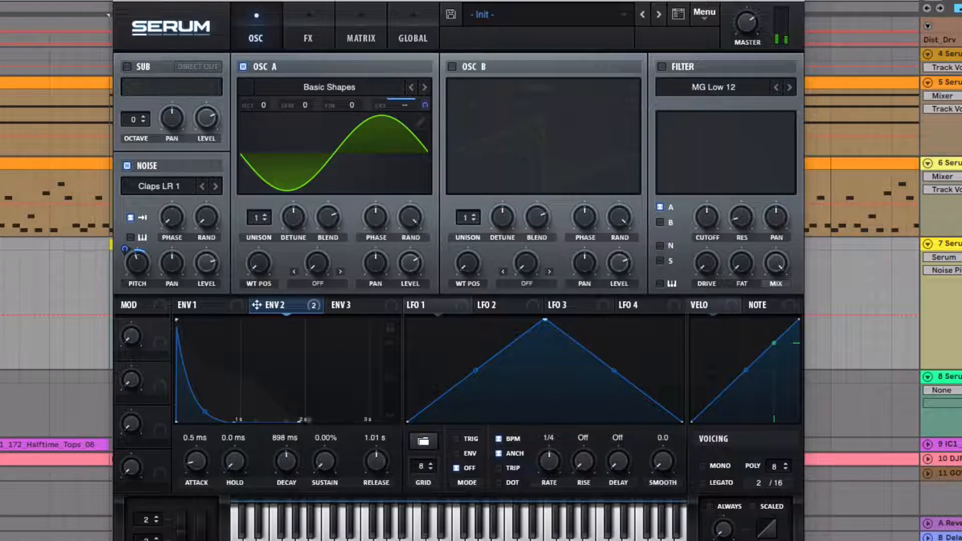
# Reduce the Env 2 modulation of A CoarsePit to about 40 and compare the sound with noise off and on.
pyautogui.click(359, 29)
pyautogui.moveTo(304, 91)
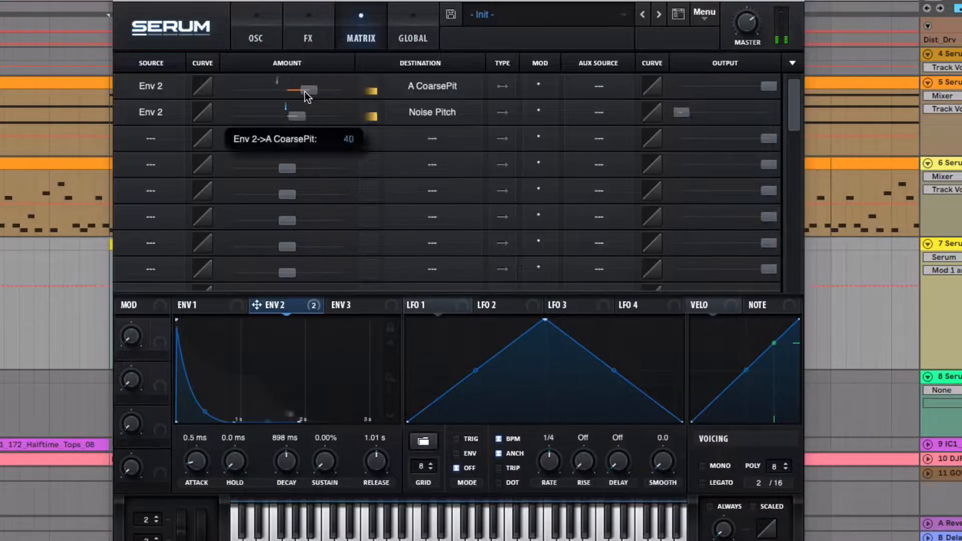
pyautogui.click(260, 40)
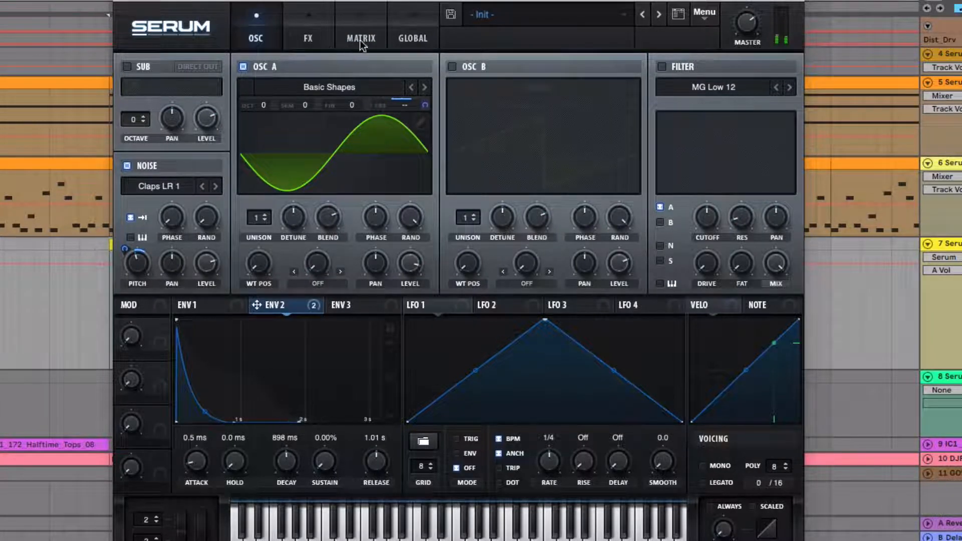
pyautogui.click(127, 167)
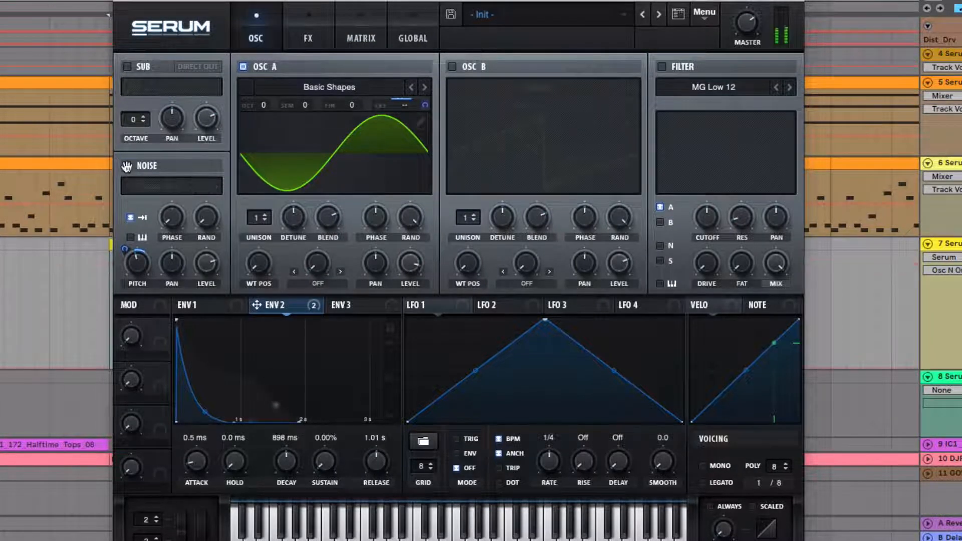
pyautogui.click(127, 166)
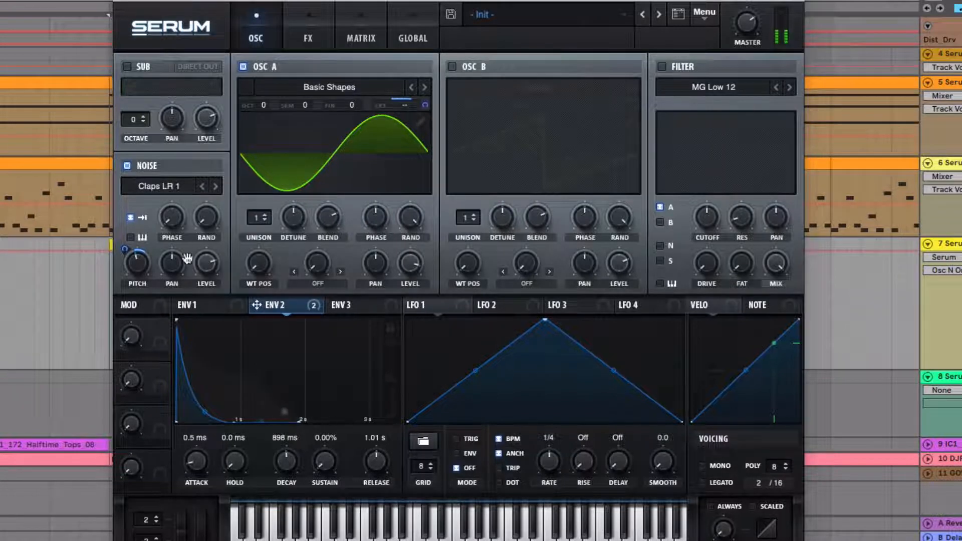
# Set the sustain of Env 1 to -5.7 dB and shorten the decay of Env 2 to 737 ms.
pyautogui.click(209, 307)
pyautogui.moveTo(257, 377); pyautogui.dragTo(259, 347)
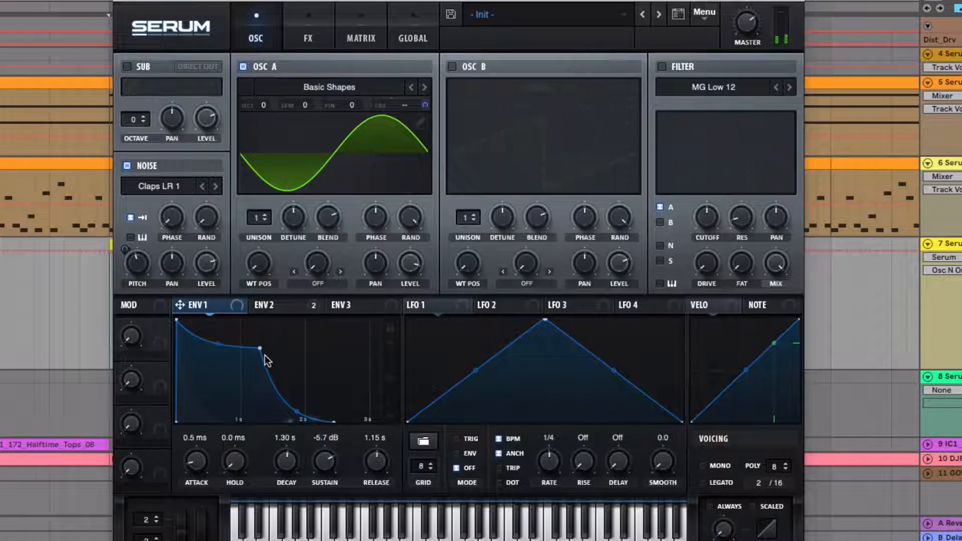
pyautogui.click(277, 307)
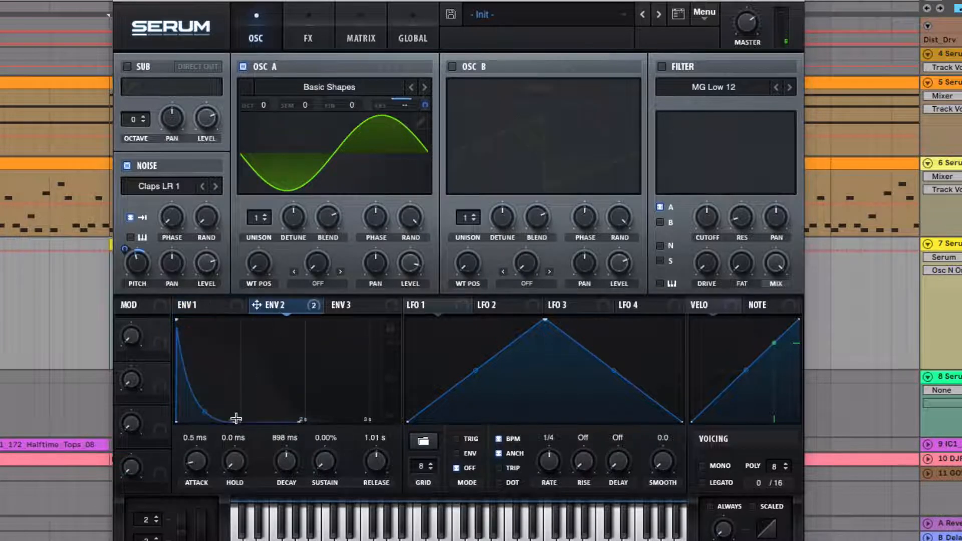
pyautogui.moveTo(232, 419); pyautogui.dragTo(224, 445)
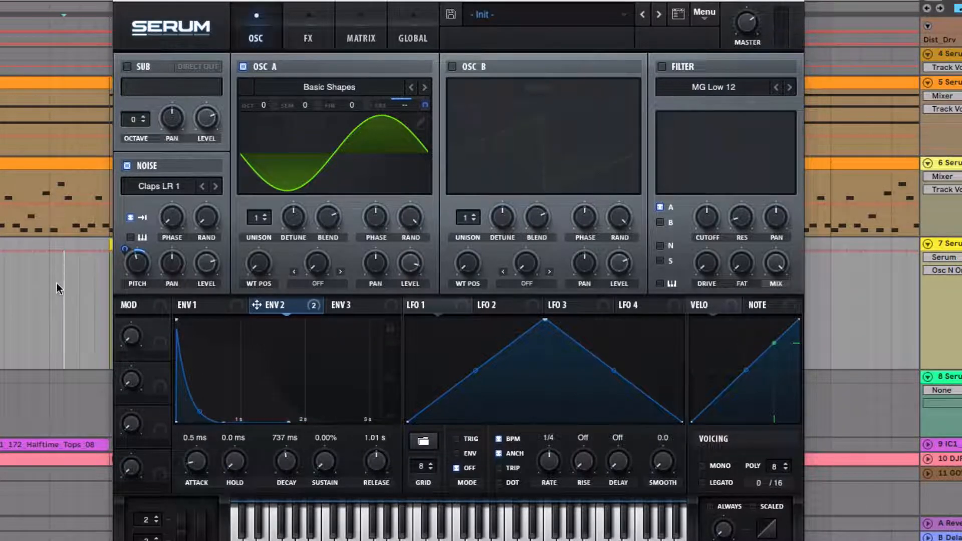
# Readjust the noise oscillator's pitch and lower the reverb's high cut setting.
pyautogui.click(135, 257)
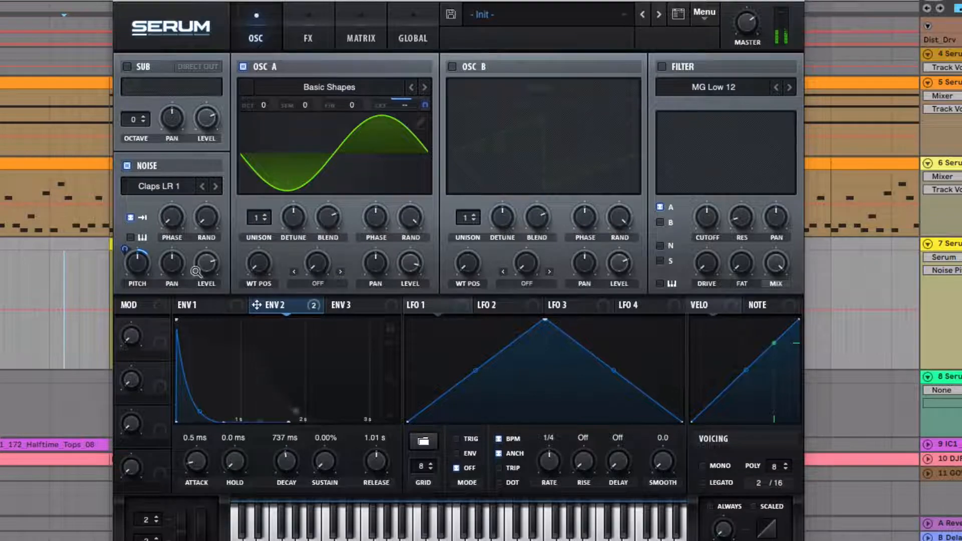
pyautogui.moveTo(259, 7); pyautogui.dragTo(544, 28)
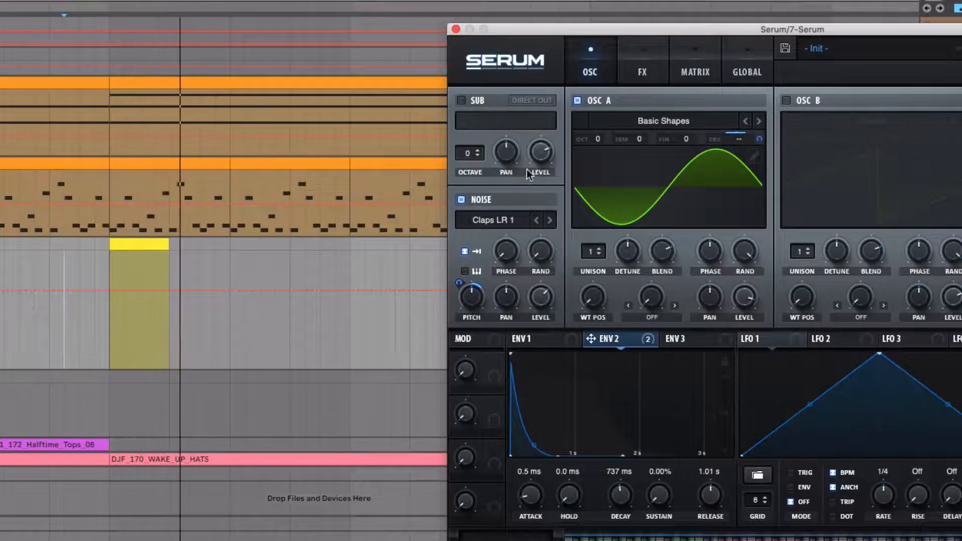
pyautogui.click(642, 72)
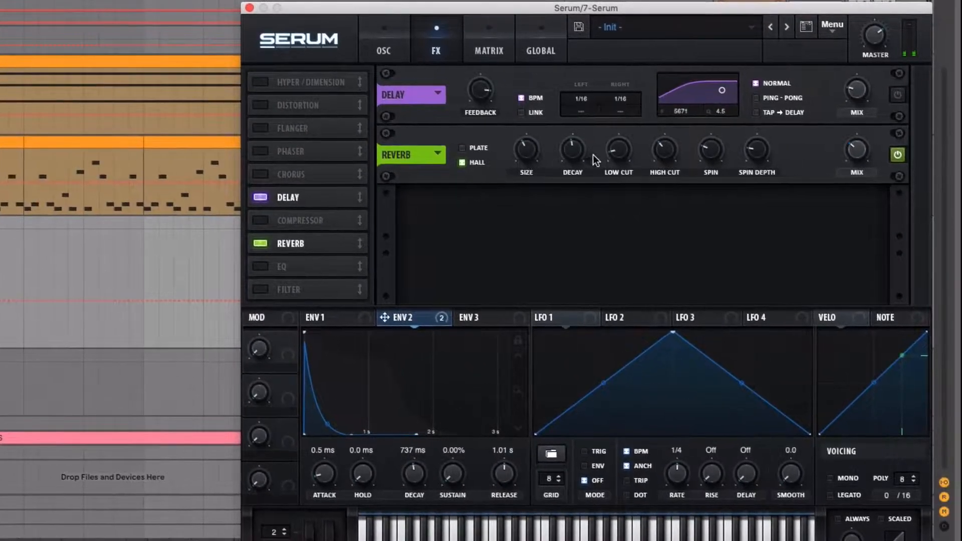
pyautogui.moveTo(666, 152); pyautogui.dragTo(668, 226)
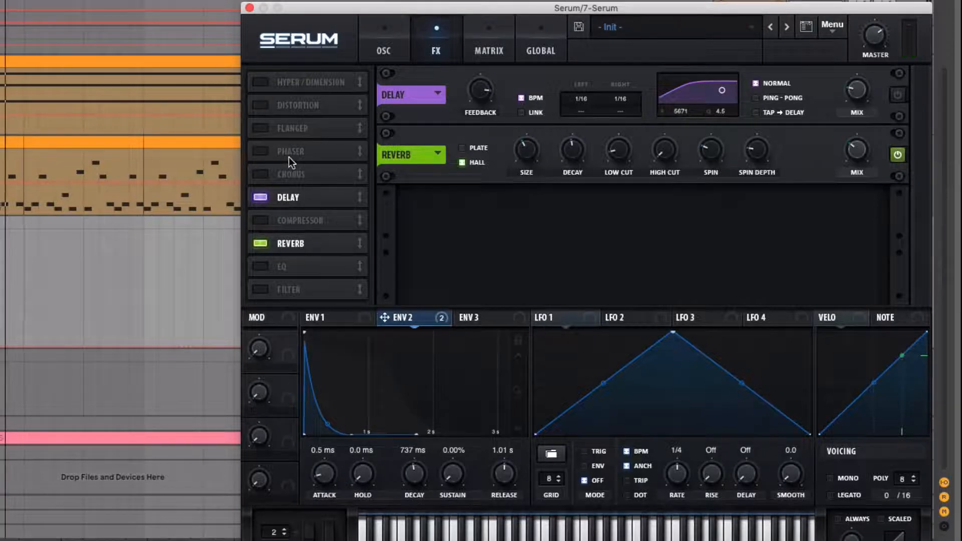
# Add an EQ effect, place it before the reverb and boost its high-band gain.
pyautogui.click(293, 273)
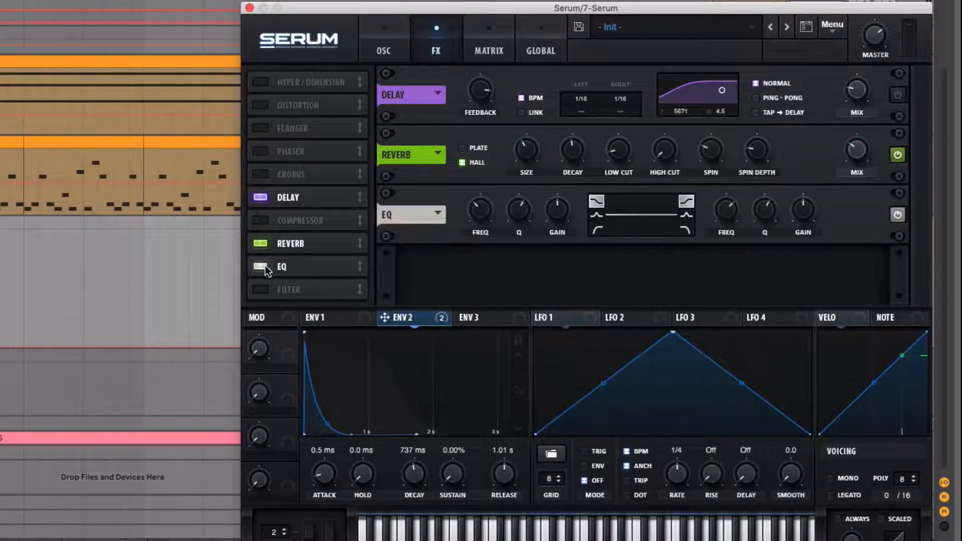
pyautogui.moveTo(266, 265); pyautogui.dragTo(321, 245)
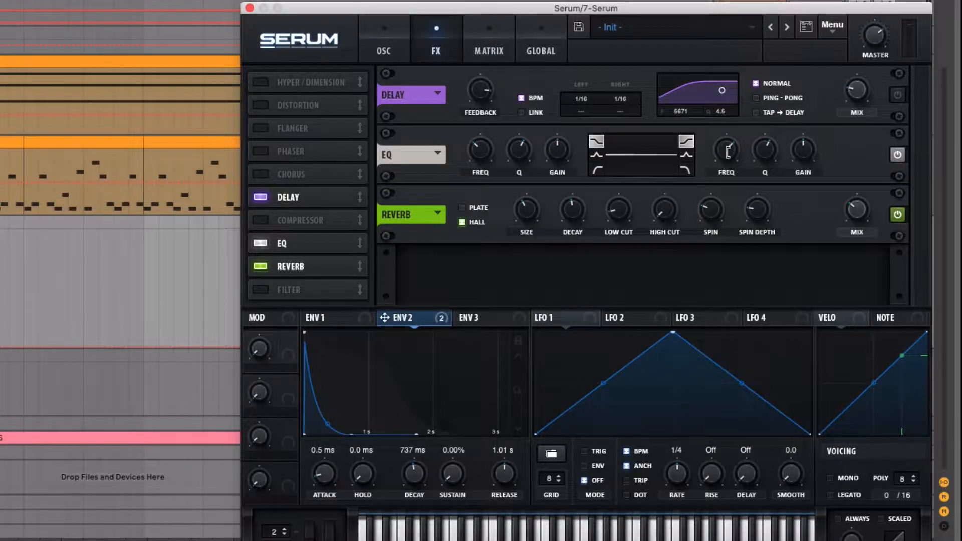
pyautogui.moveTo(804, 149); pyautogui.dragTo(810, 112)
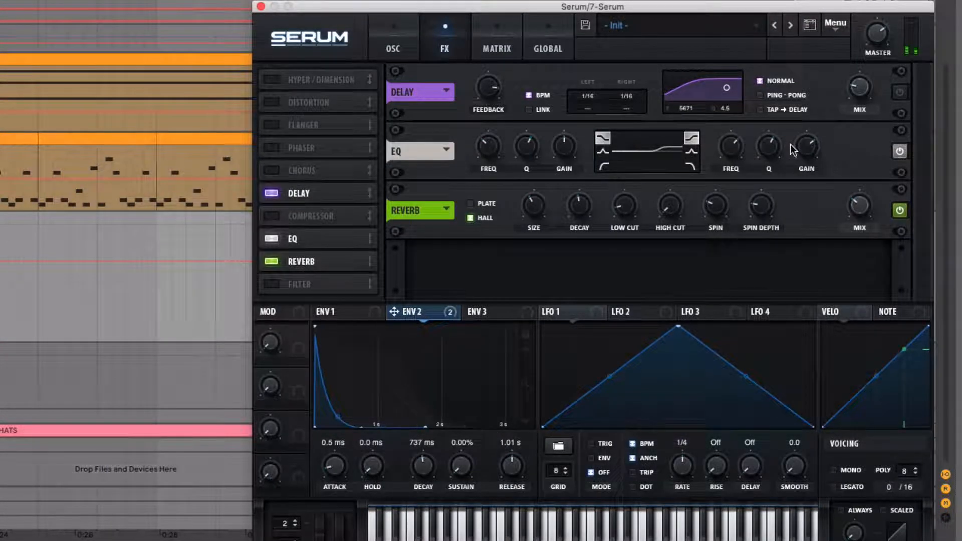
# Solo track 7 Serum, moving the plug-in window aside to reach the track controls.
pyautogui.moveTo(569, 6); pyautogui.dragTo(436, 471)
pyautogui.click(897, 217)
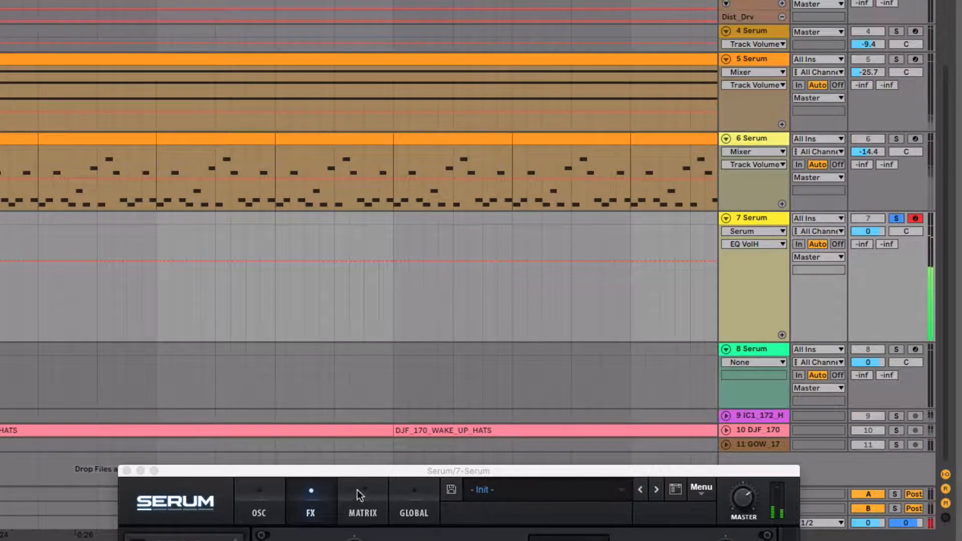
pyautogui.moveTo(358, 471); pyautogui.dragTo(374, 164)
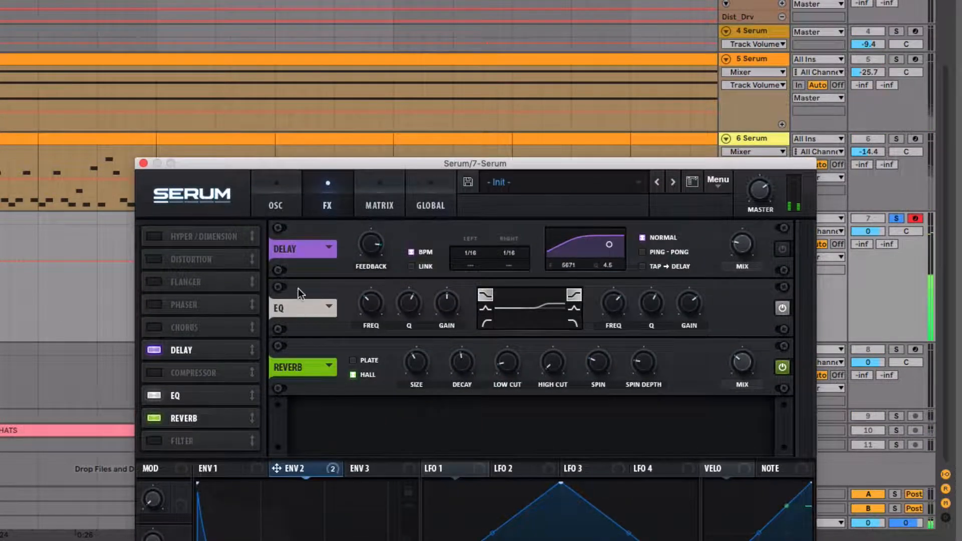
# Audition wavetables for OSC A, including Basic_Cjw, Basic_McB and BS2 - Acid, and select Basic_Mdc.
pyautogui.click(277, 203)
pyautogui.click(442, 254)
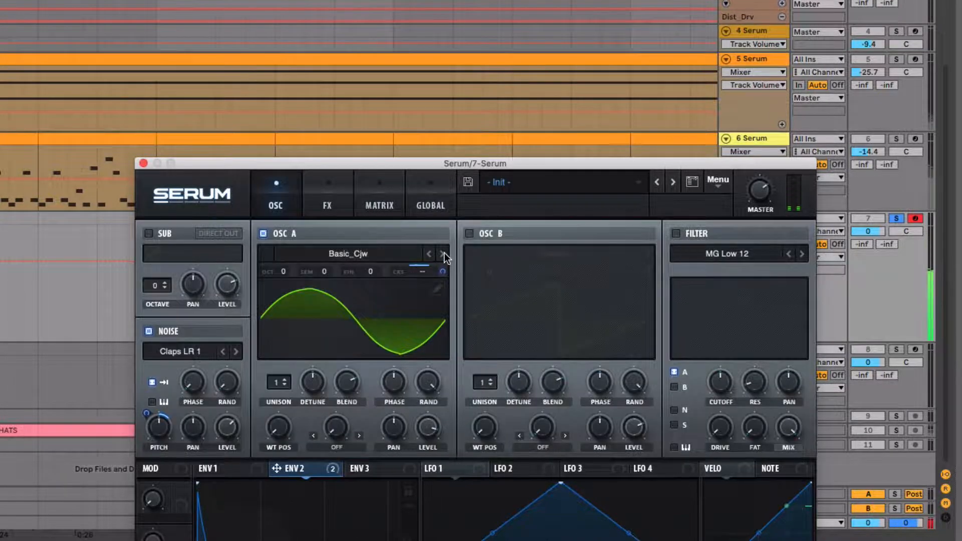
pyautogui.click(443, 253)
pyautogui.click(443, 253)
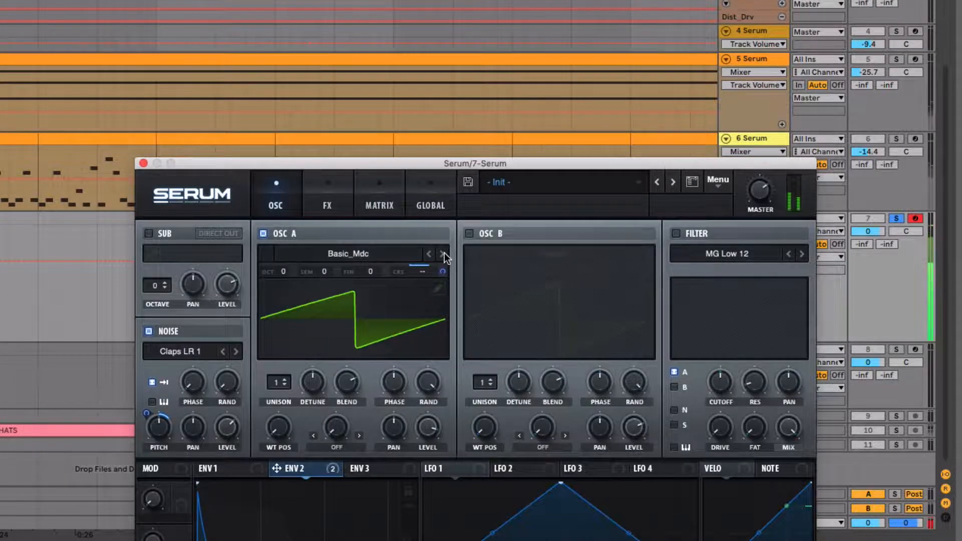
pyautogui.click(443, 253)
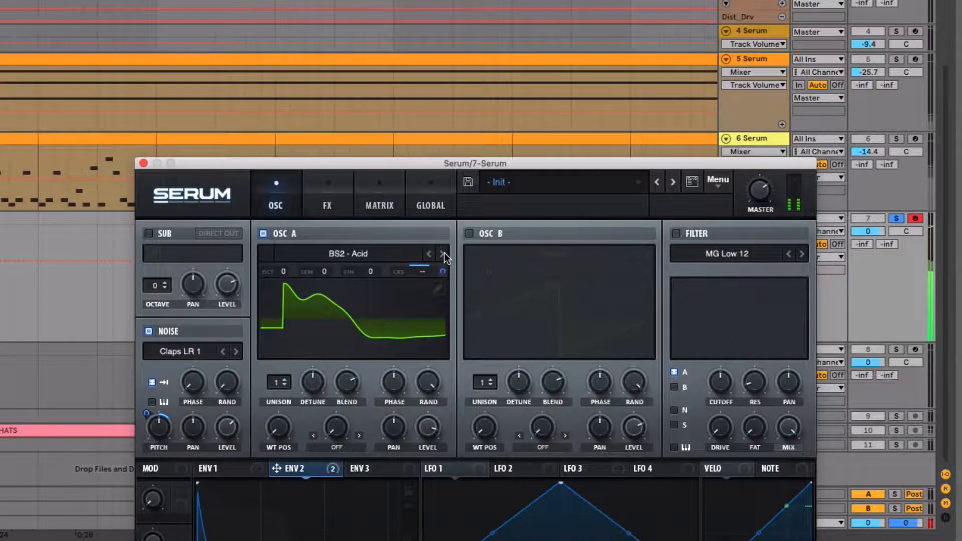
pyautogui.click(428, 254)
pyautogui.click(428, 254)
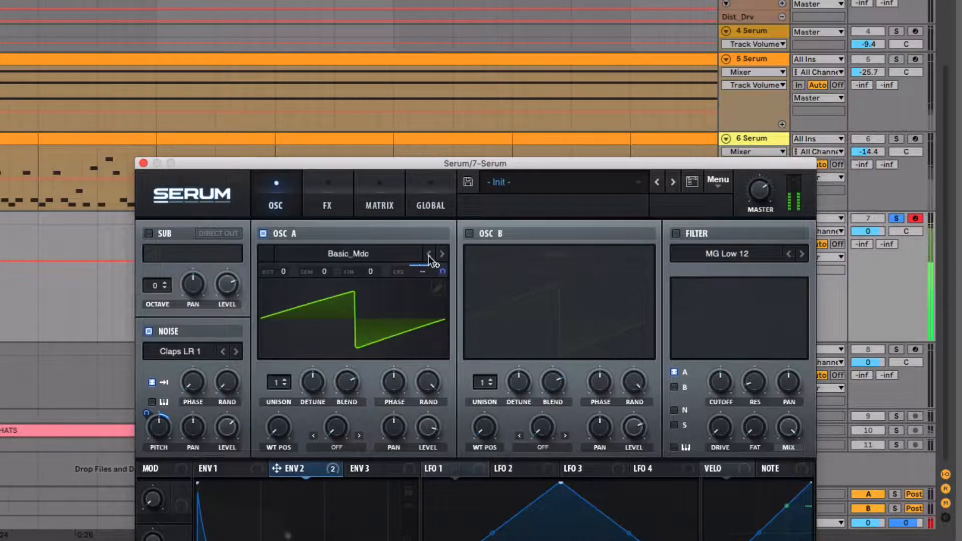
pyautogui.click(428, 254)
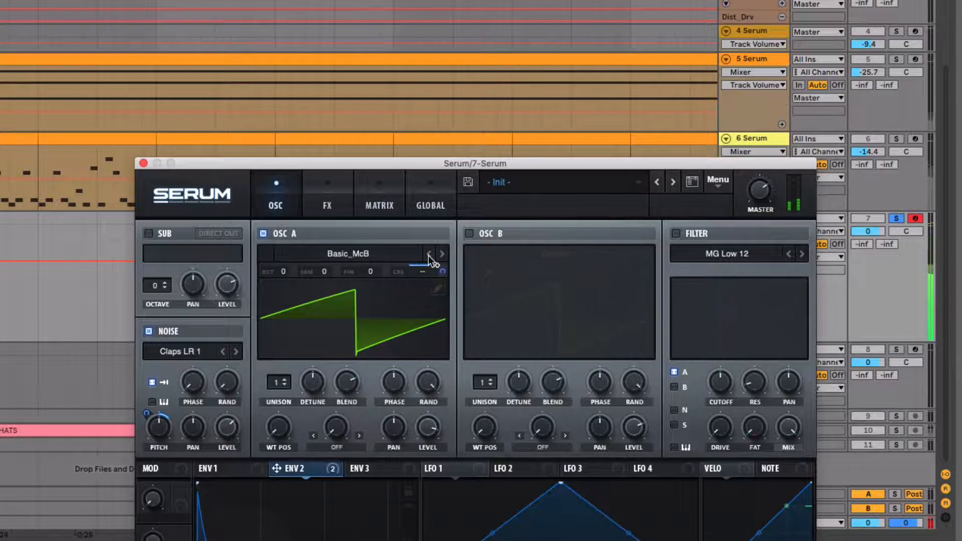
pyautogui.click(428, 253)
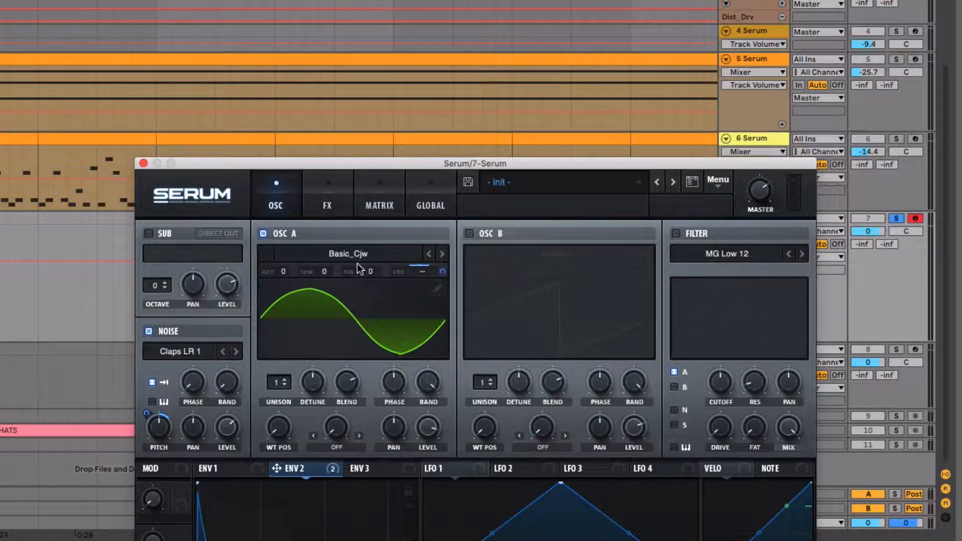
pyautogui.click(444, 252)
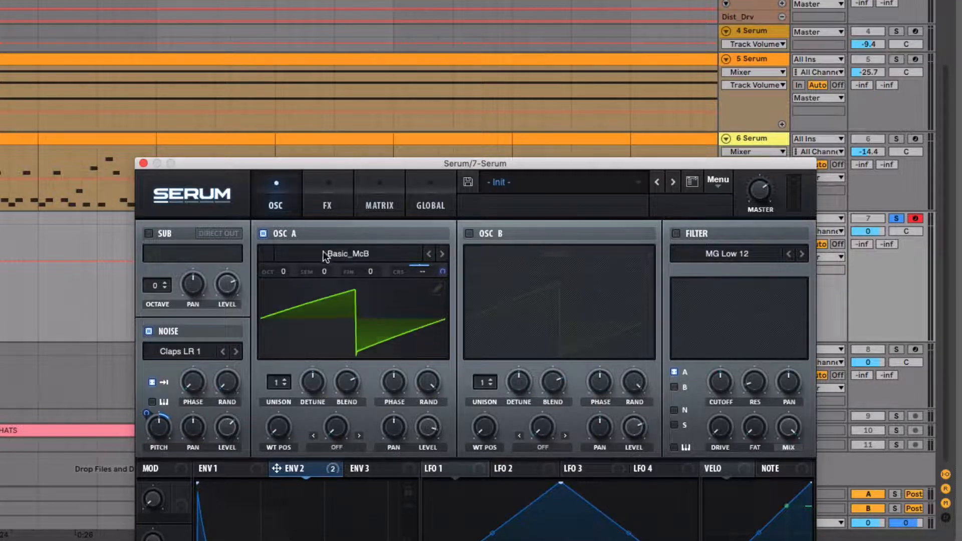
pyautogui.click(441, 257)
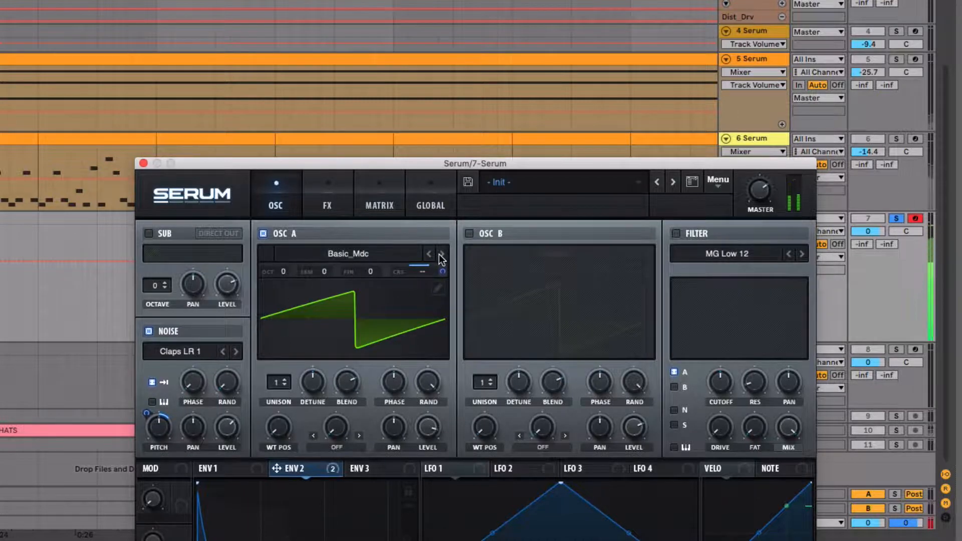
# Enable the MG Low 12 filter on OSC A and audition further wavetables, including Basic_Wrd and BSOD_Square, selecting BS2 - Filthy.
pyautogui.click(676, 234)
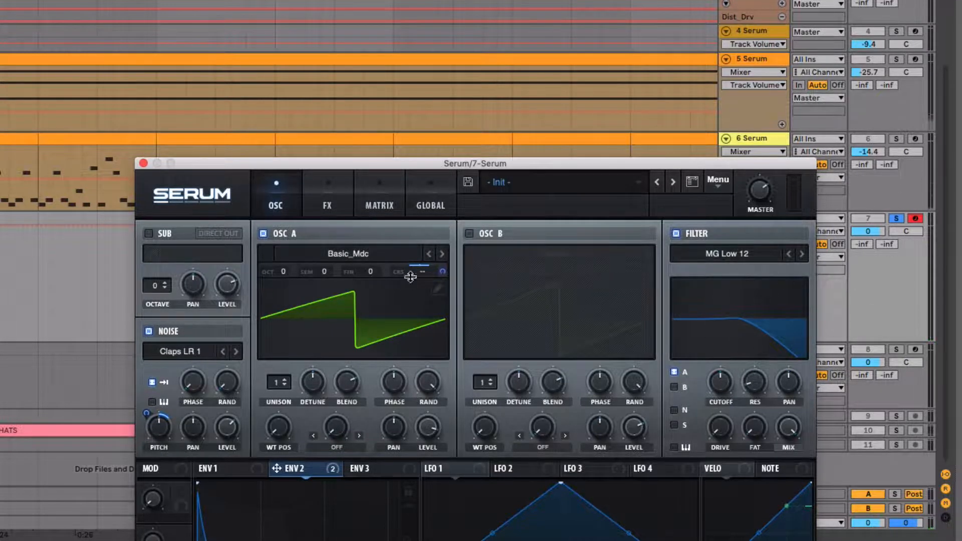
pyautogui.click(442, 254)
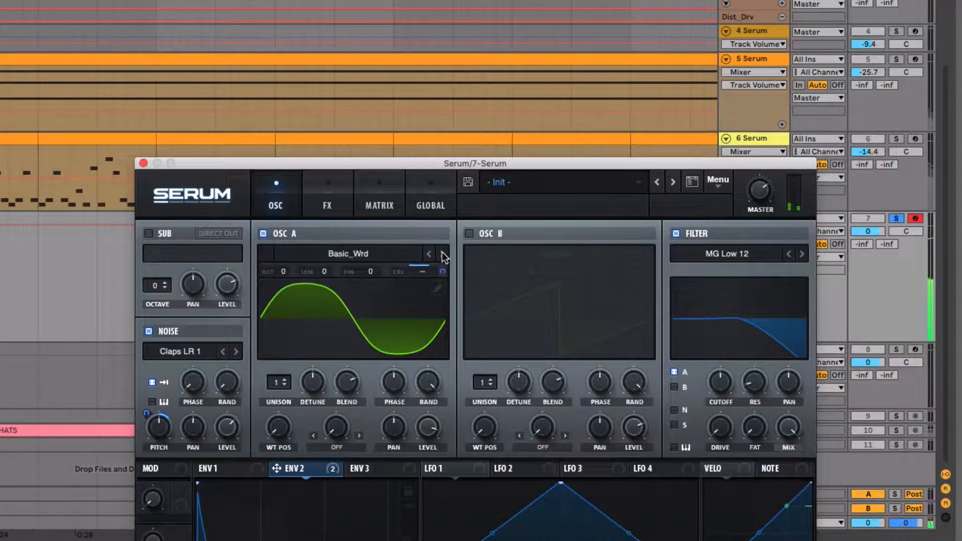
pyautogui.click(442, 254)
pyautogui.click(441, 254)
pyautogui.click(442, 254)
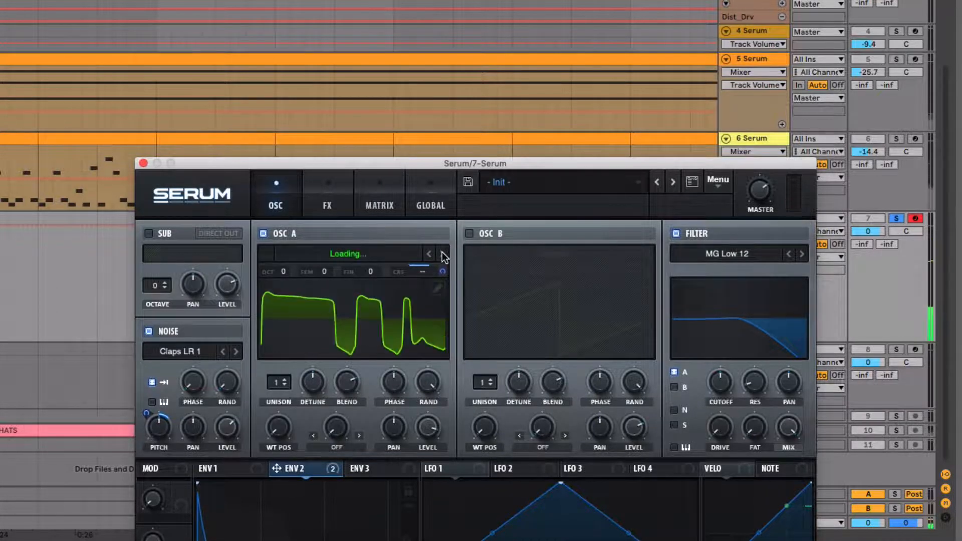
pyautogui.click(441, 253)
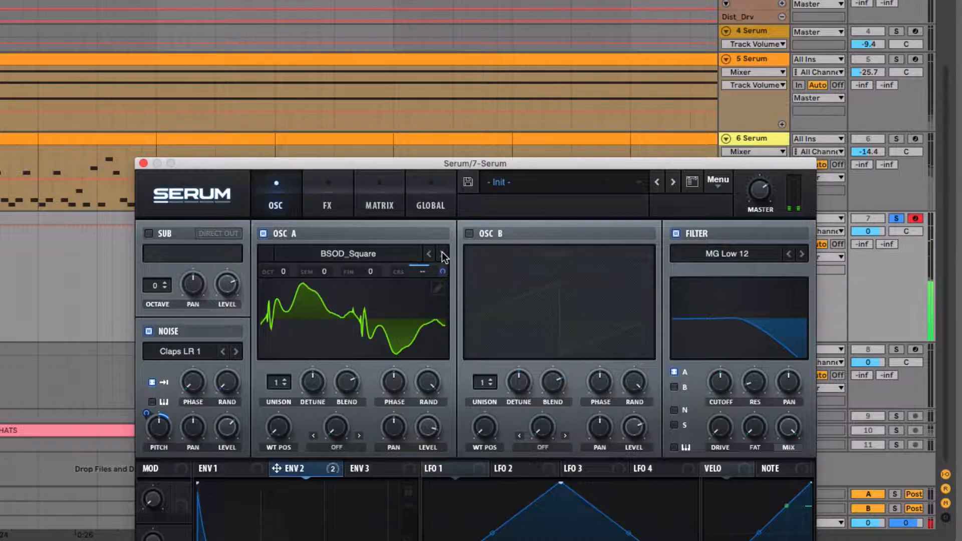
pyautogui.click(429, 254)
pyautogui.click(429, 254)
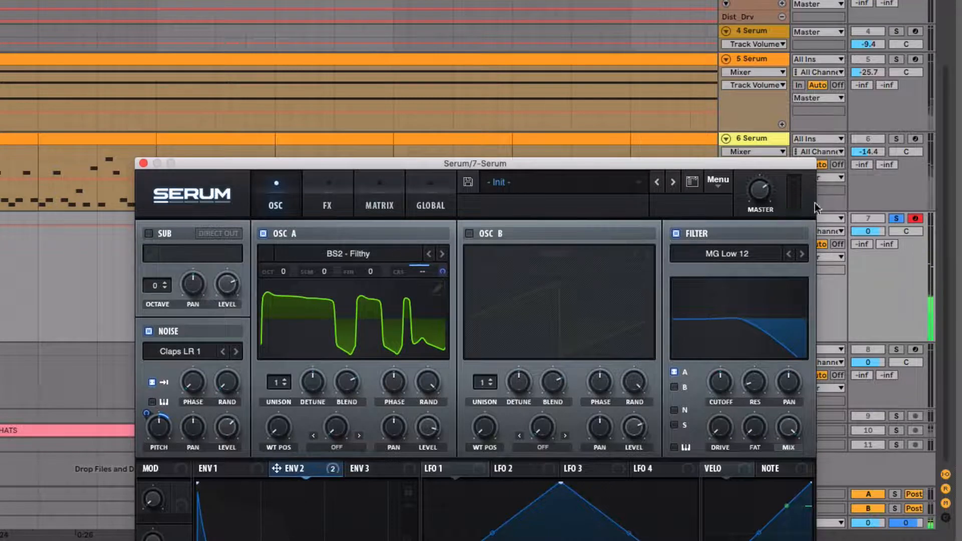
# Lower the noise oscillator's level and enable a compressor placed after the reverb in the effects chain.
pyautogui.moveTo(224, 428); pyautogui.dragTo(224, 441)
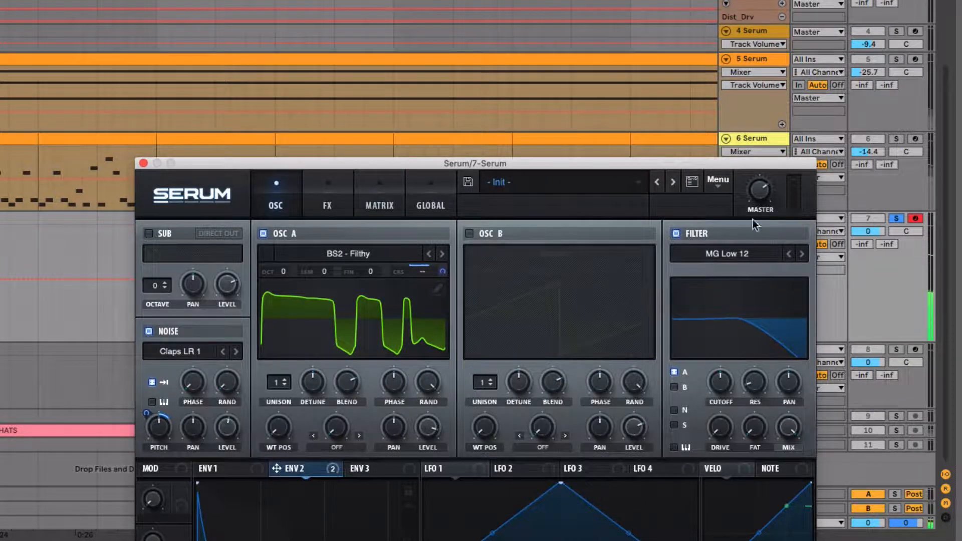
pyautogui.click(327, 203)
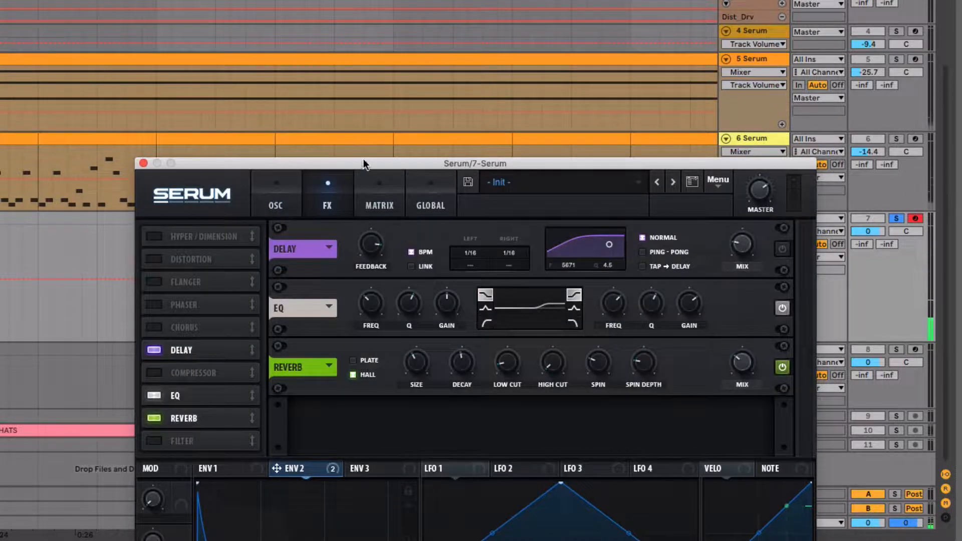
pyautogui.moveTo(364, 164); pyautogui.dragTo(283, 0)
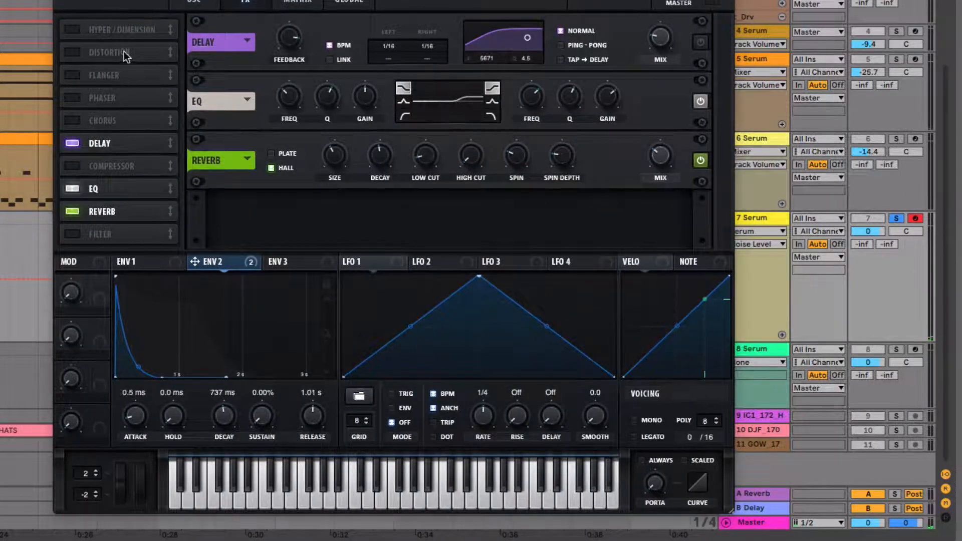
pyautogui.moveTo(129, 170); pyautogui.dragTo(132, 223)
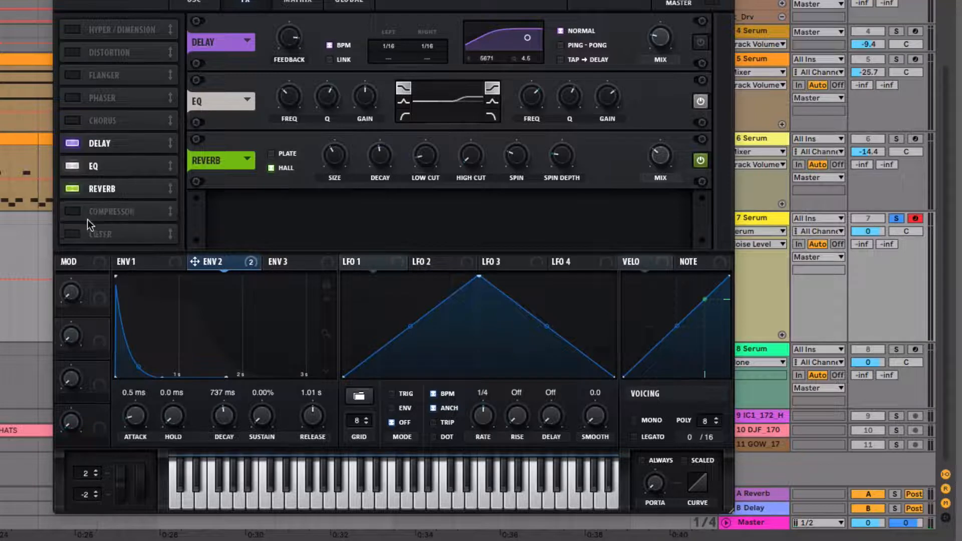
pyautogui.click(105, 215)
# Adjust the compressor's threshold and raise its gain.
pyautogui.click(286, 217)
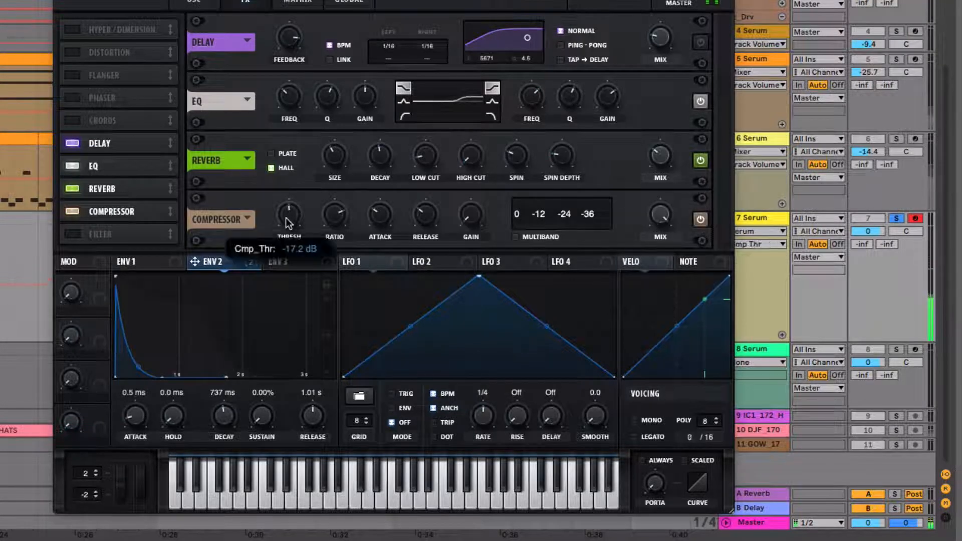
pyautogui.moveTo(286, 218); pyautogui.dragTo(286, 196)
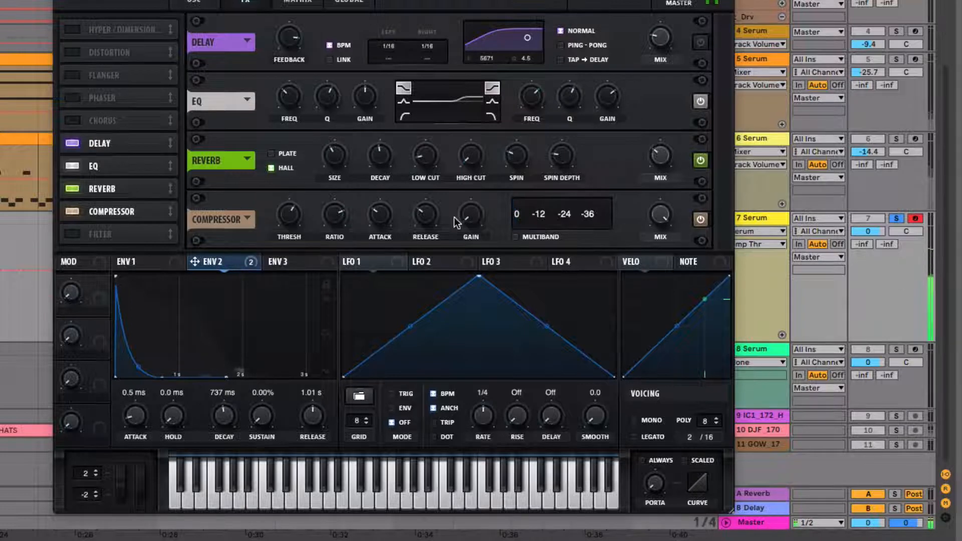
pyautogui.moveTo(470, 215); pyautogui.dragTo(465, 170)
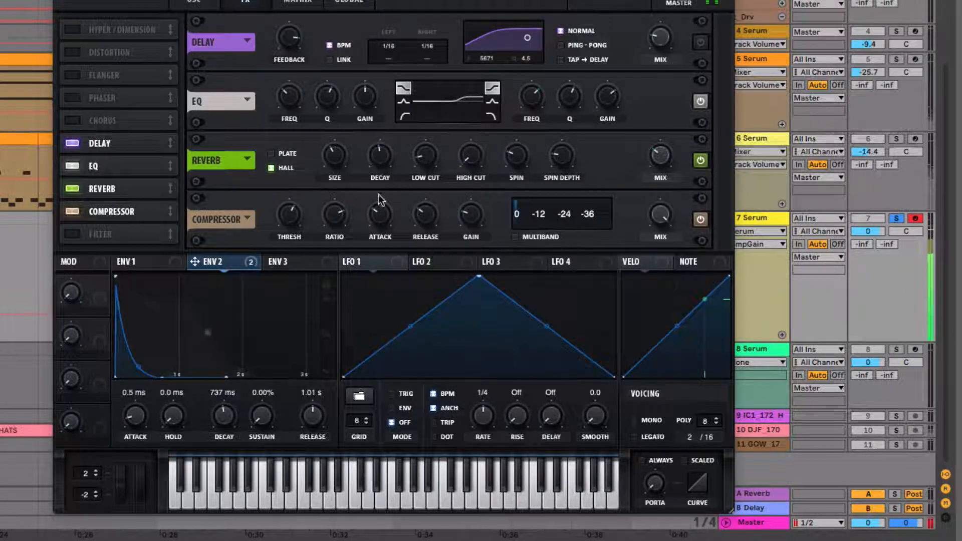
pyautogui.moveTo(288, 213); pyautogui.dragTo(289, 217)
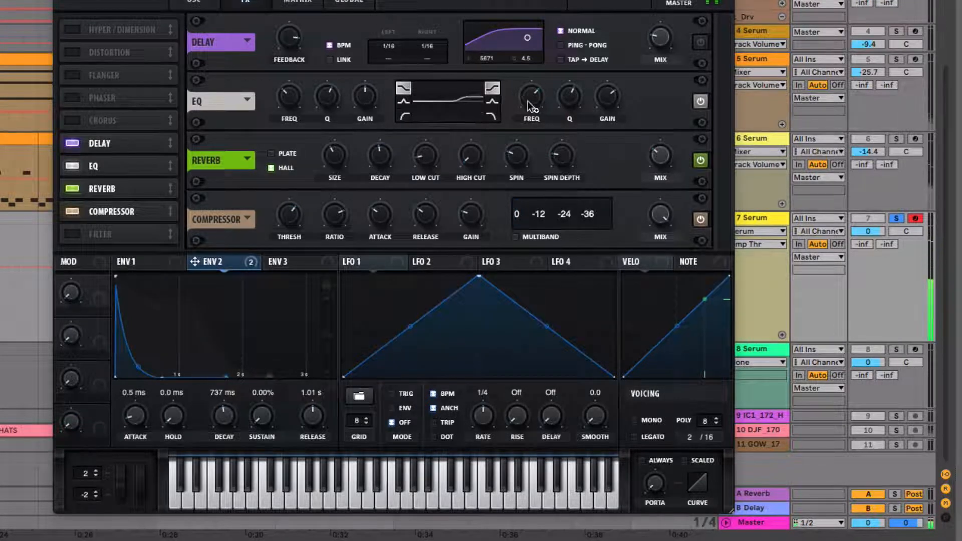
# Touch up the EQ's high-band gain and rebalance the noise and OSC A levels.
pyautogui.click(604, 95)
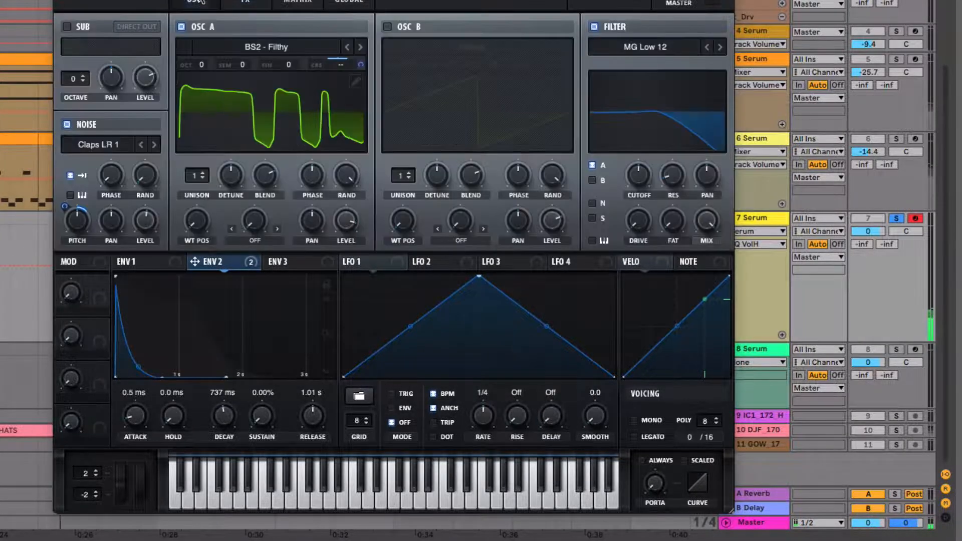
pyautogui.click(193, 3)
pyautogui.click(149, 222)
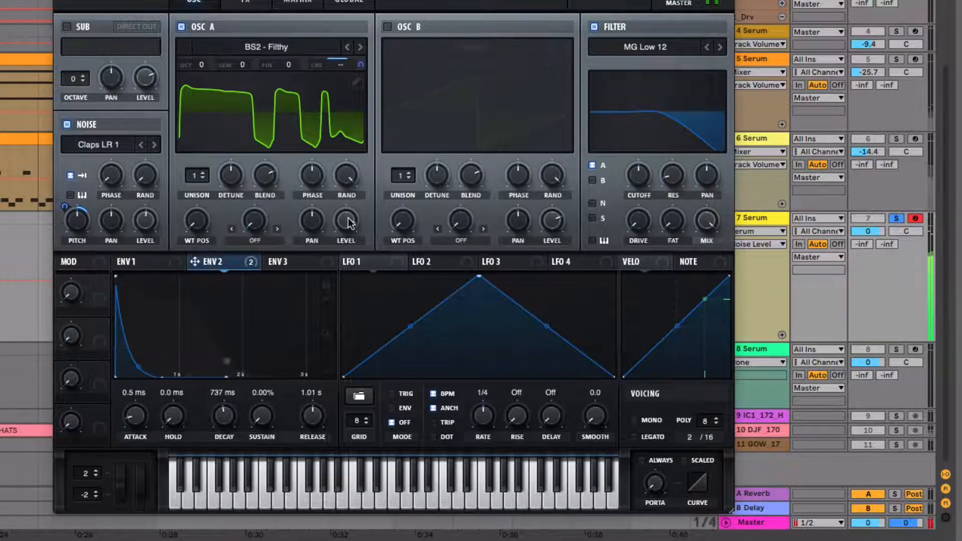
pyautogui.moveTo(347, 219); pyautogui.dragTo(347, 225)
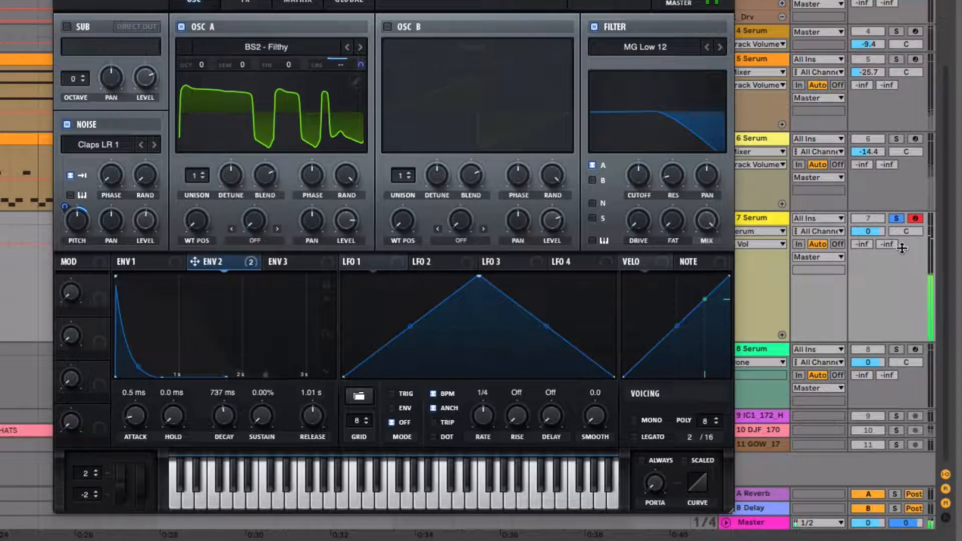
# Set track 7's volume to -4.4 dB, moving the plug-in window to reach the mixer and effects controls.
pyautogui.click(247, 2)
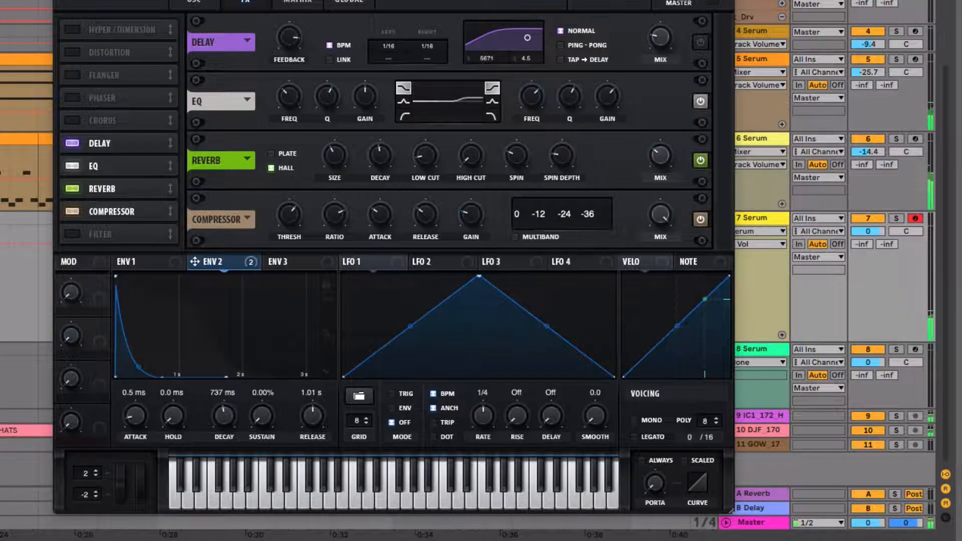
pyautogui.moveTo(122, 0); pyautogui.dragTo(198, 199)
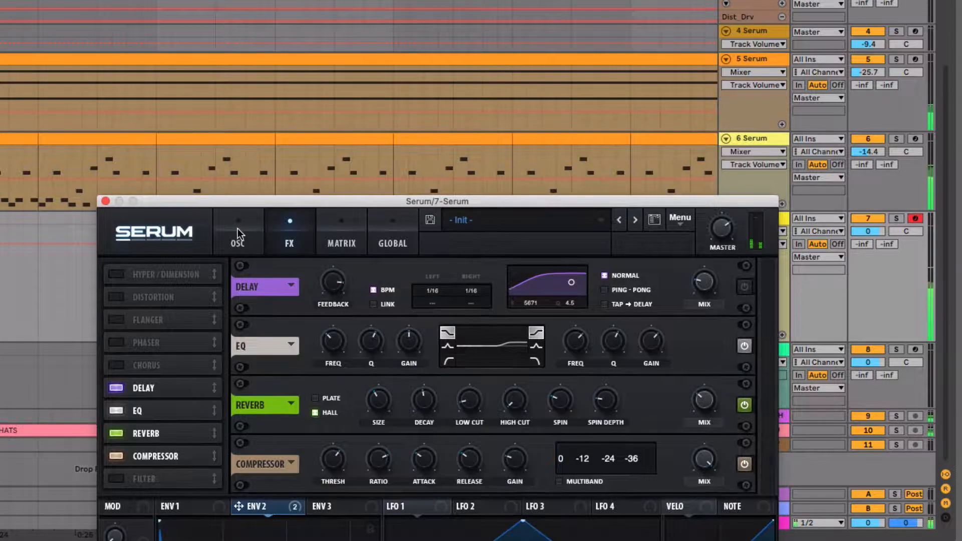
pyautogui.moveTo(876, 228); pyautogui.dragTo(871, 230)
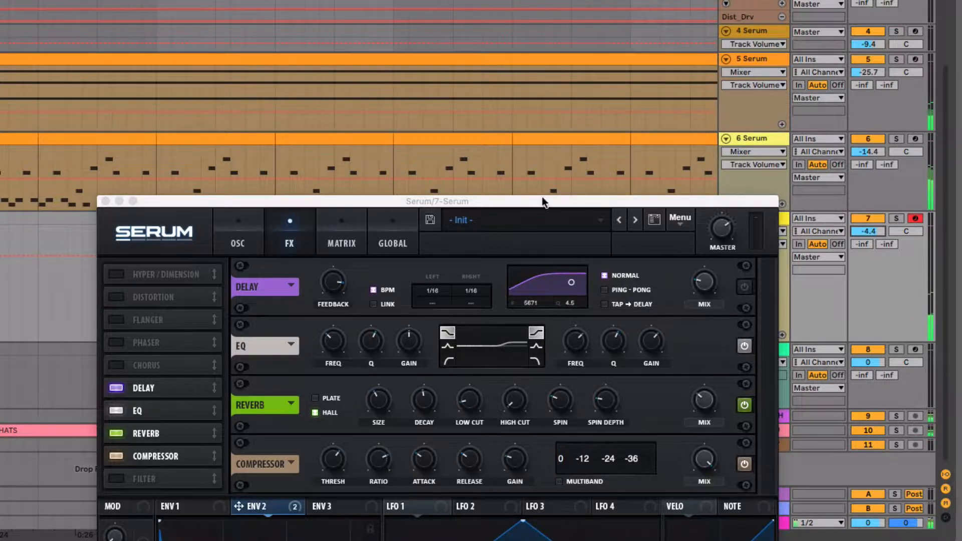
pyautogui.moveTo(542, 198); pyautogui.dragTo(503, 0)
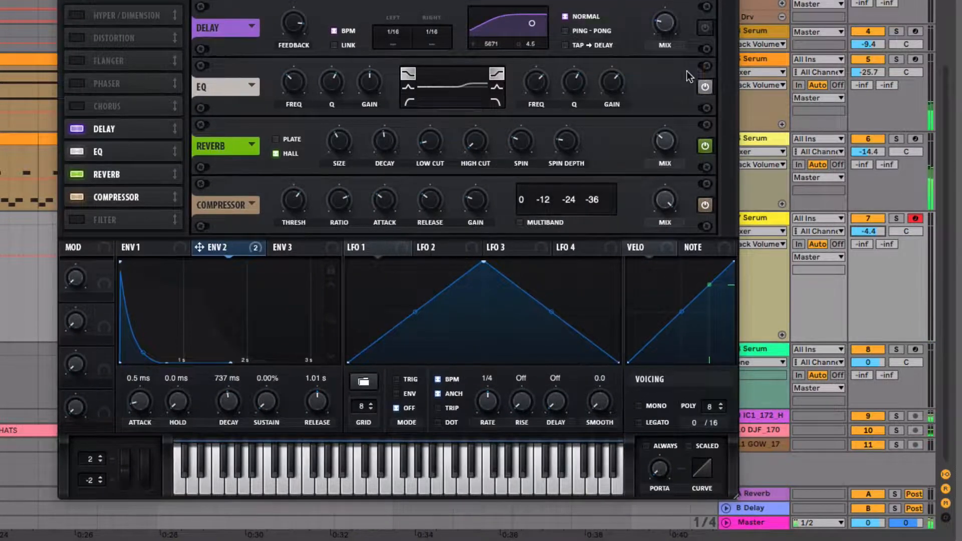
# Lower the filter cutoff while checking track 7 first soloed and then in the full mix.
pyautogui.click(895, 218)
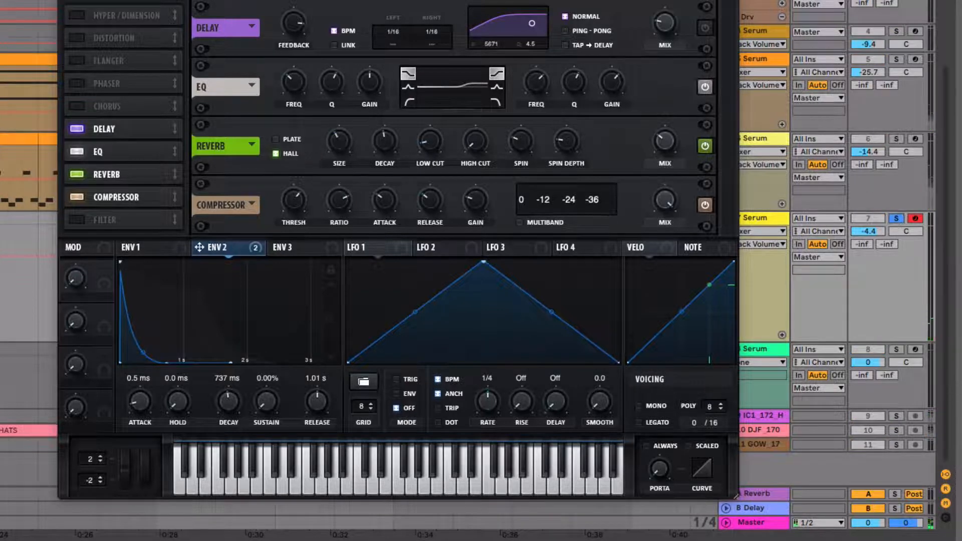
pyautogui.click(208, 1)
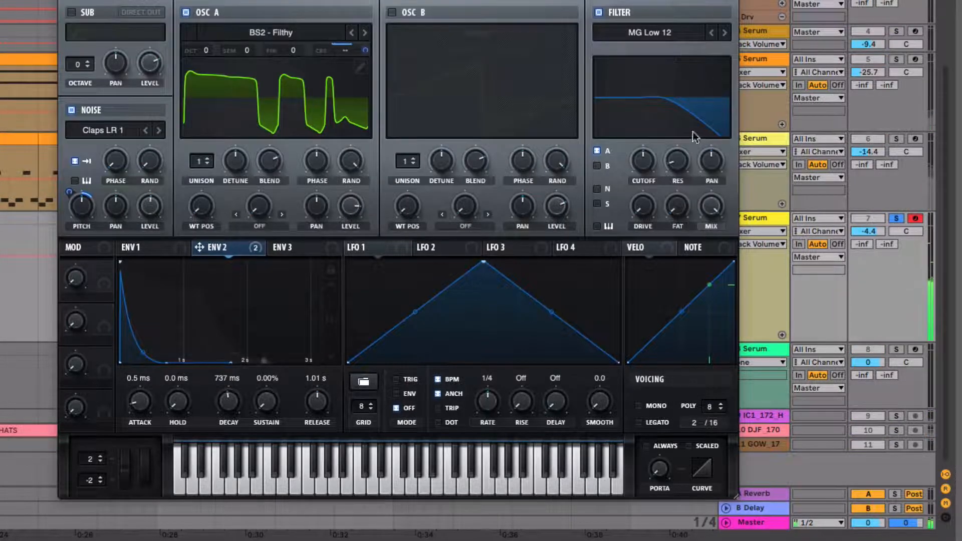
pyautogui.moveTo(643, 164)
pyautogui.mouseDown()
pyautogui.moveTo(644, 198)
pyautogui.moveTo(644, 150)
pyautogui.moveTo(638, 164)
pyautogui.mouseUp()
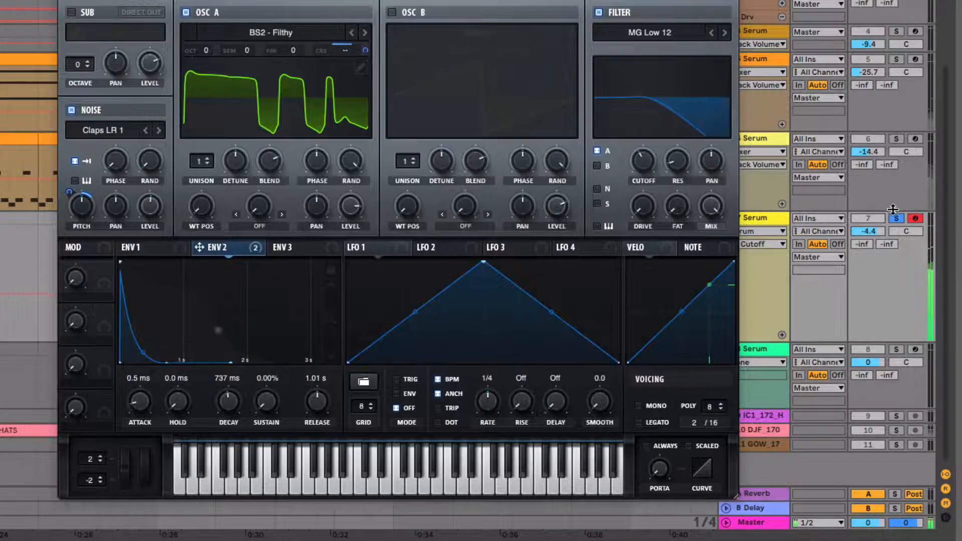
pyautogui.click(896, 218)
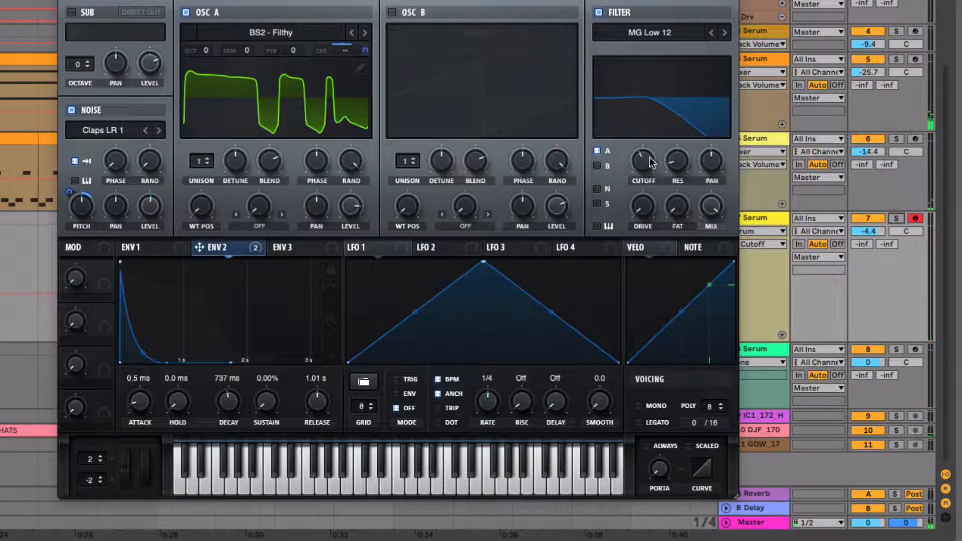
pyautogui.moveTo(642, 160); pyautogui.dragTo(642, 165)
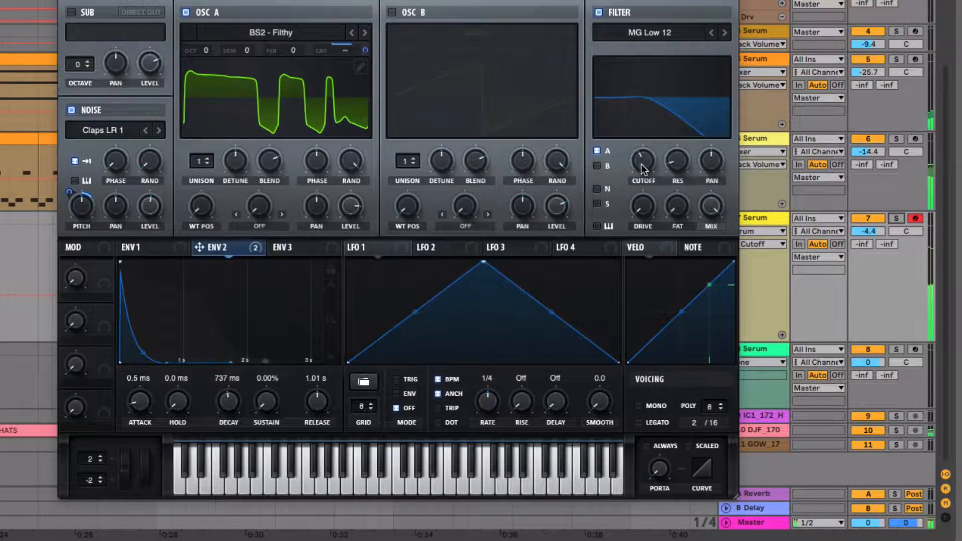
# Raise the reverb's decay slightly and close the Serum window.
pyautogui.click(296, 2)
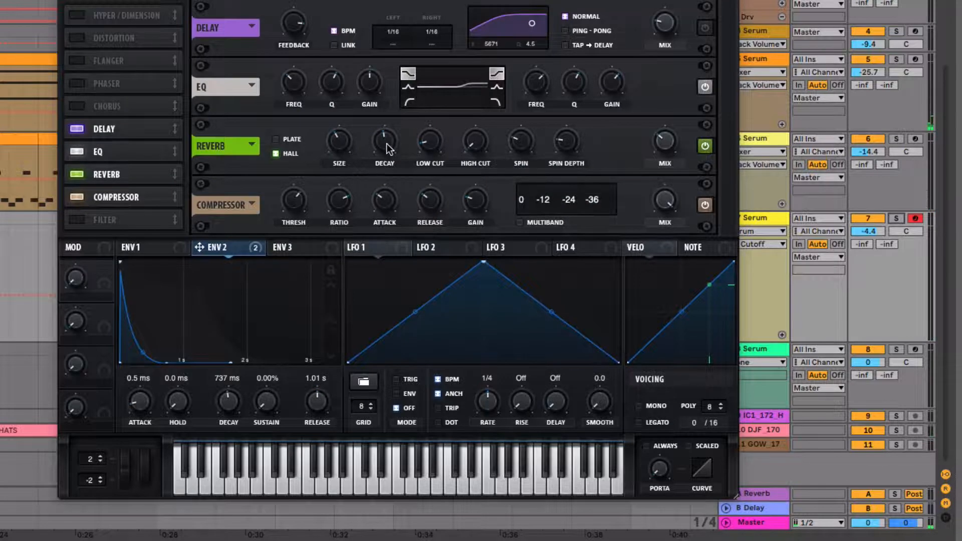
pyautogui.moveTo(386, 144)
pyautogui.mouseDown()
pyautogui.moveTo(386, 122)
pyautogui.moveTo(391, 139)
pyautogui.mouseUp()
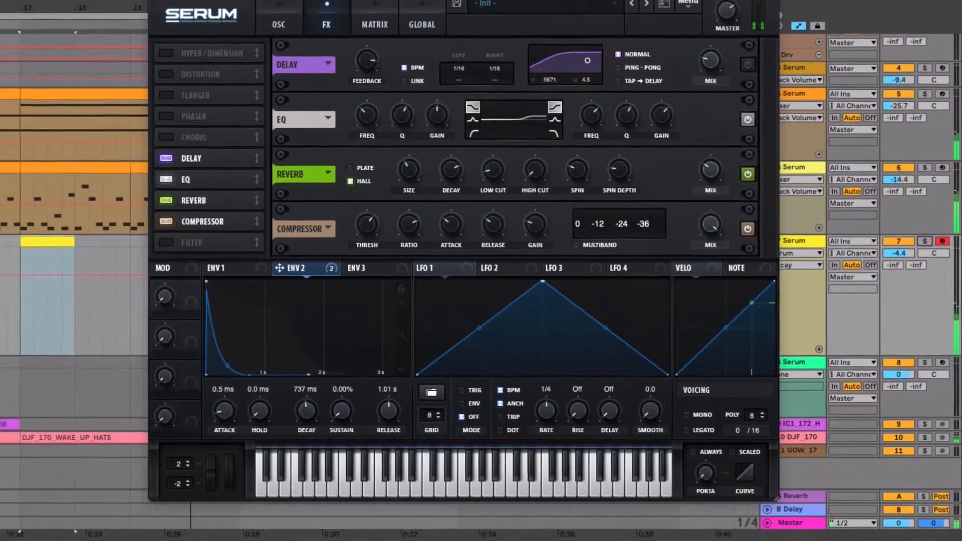
pyautogui.click(156, 1)
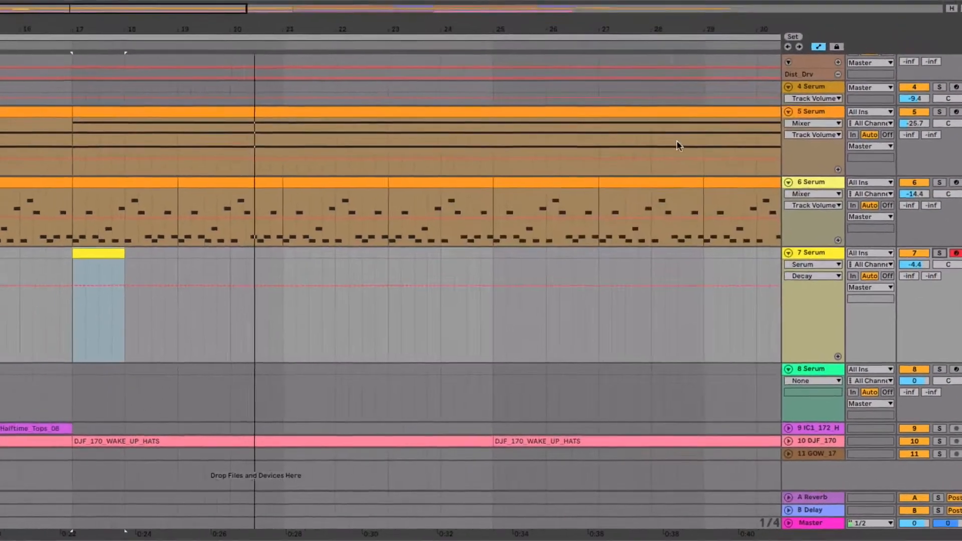
# Play the arrangement from bar 16 and set track 7's volume to -5.6 dB.
pyautogui.press('space')
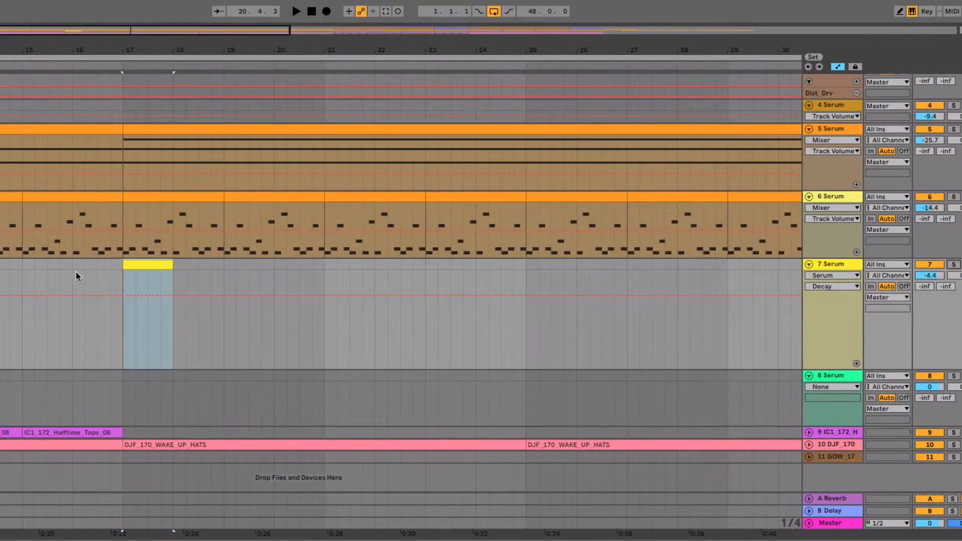
pyautogui.click(76, 273)
pyautogui.press('space')
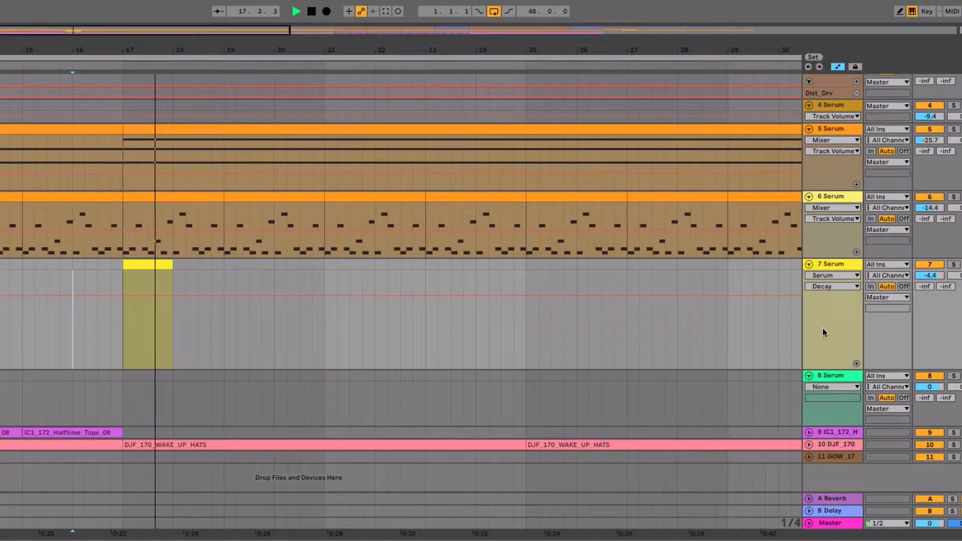
pyautogui.moveTo(934, 277); pyautogui.dragTo(935, 275)
pyautogui.press('space')
pyautogui.press('space')
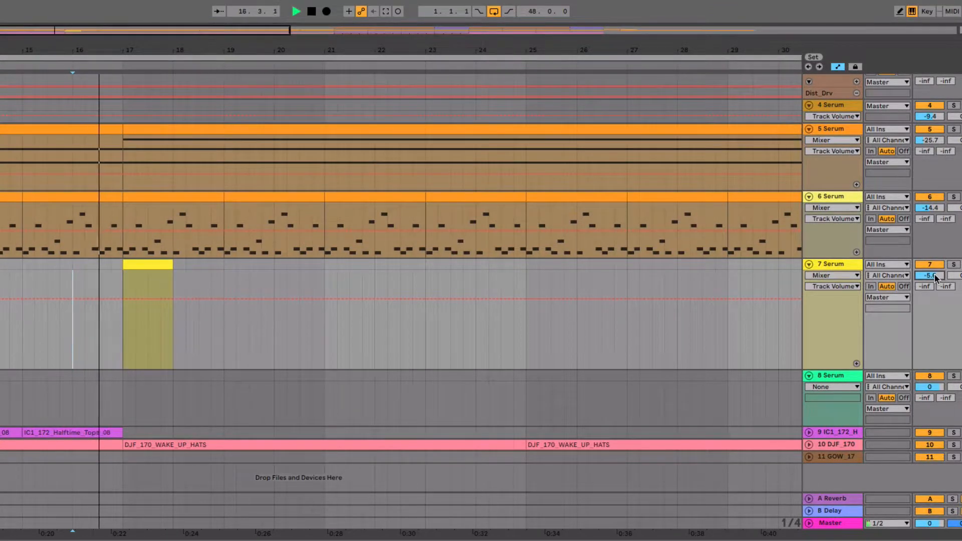
# Listen to track 7 soloed within the wider arrangement, then stop playback and release the solo.
pyautogui.moveTo(245, 50); pyautogui.dragTo(142, 48)
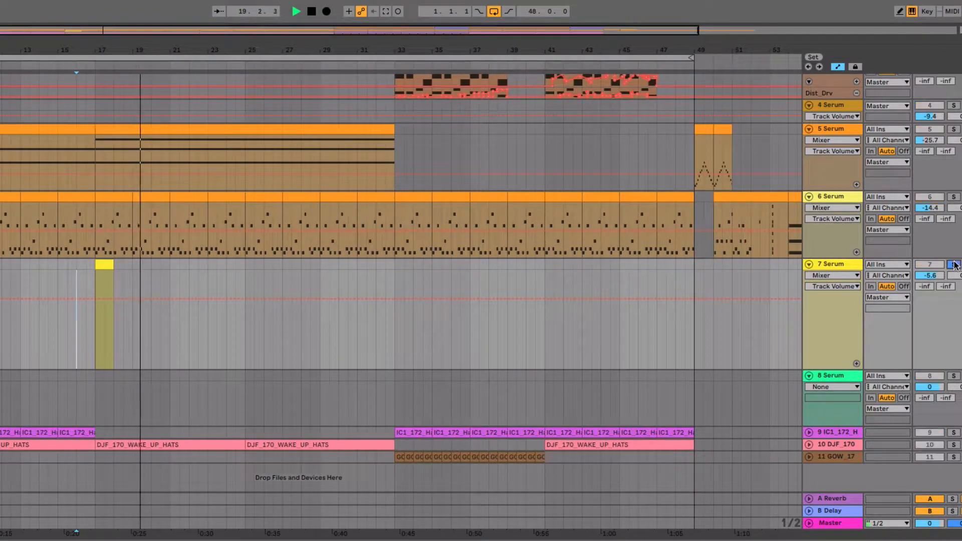
pyautogui.click(953, 264)
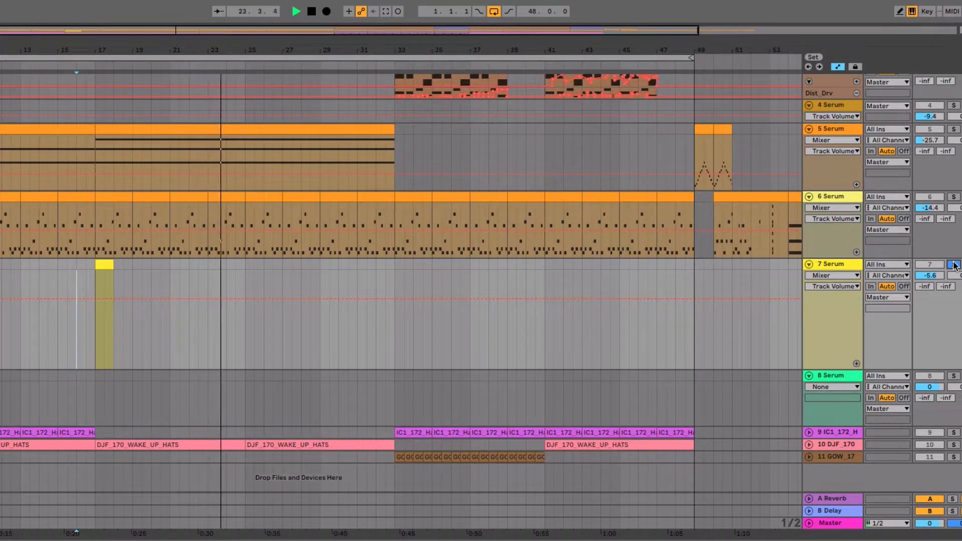
pyautogui.press('space')
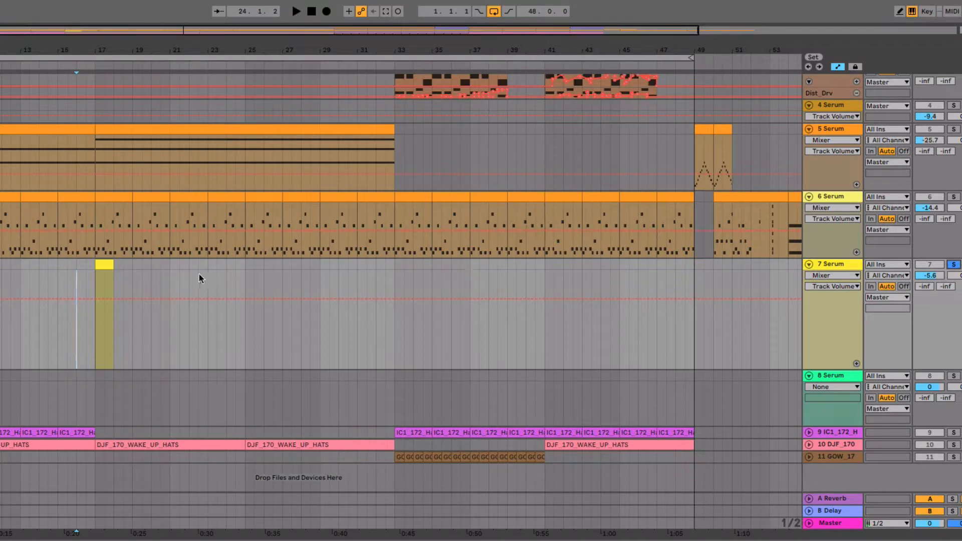
pyautogui.click(954, 265)
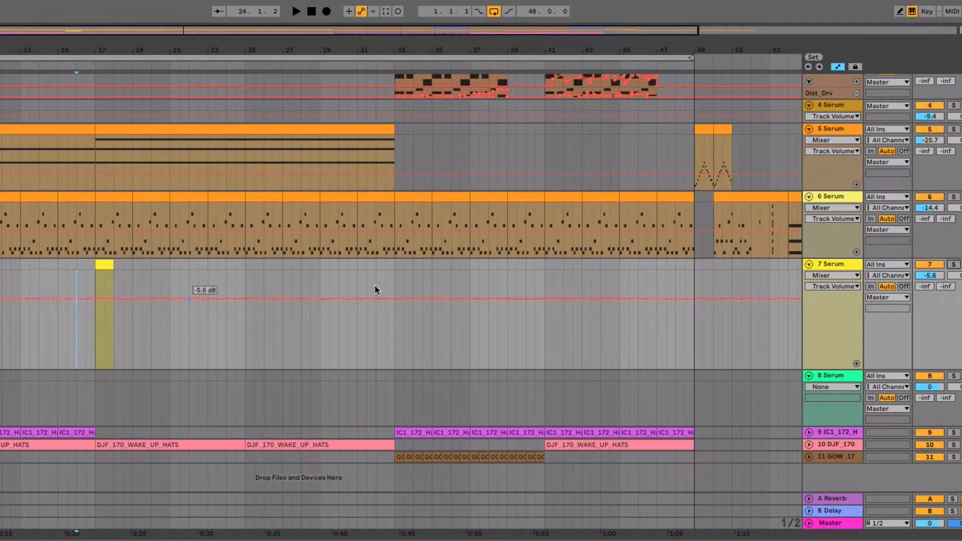